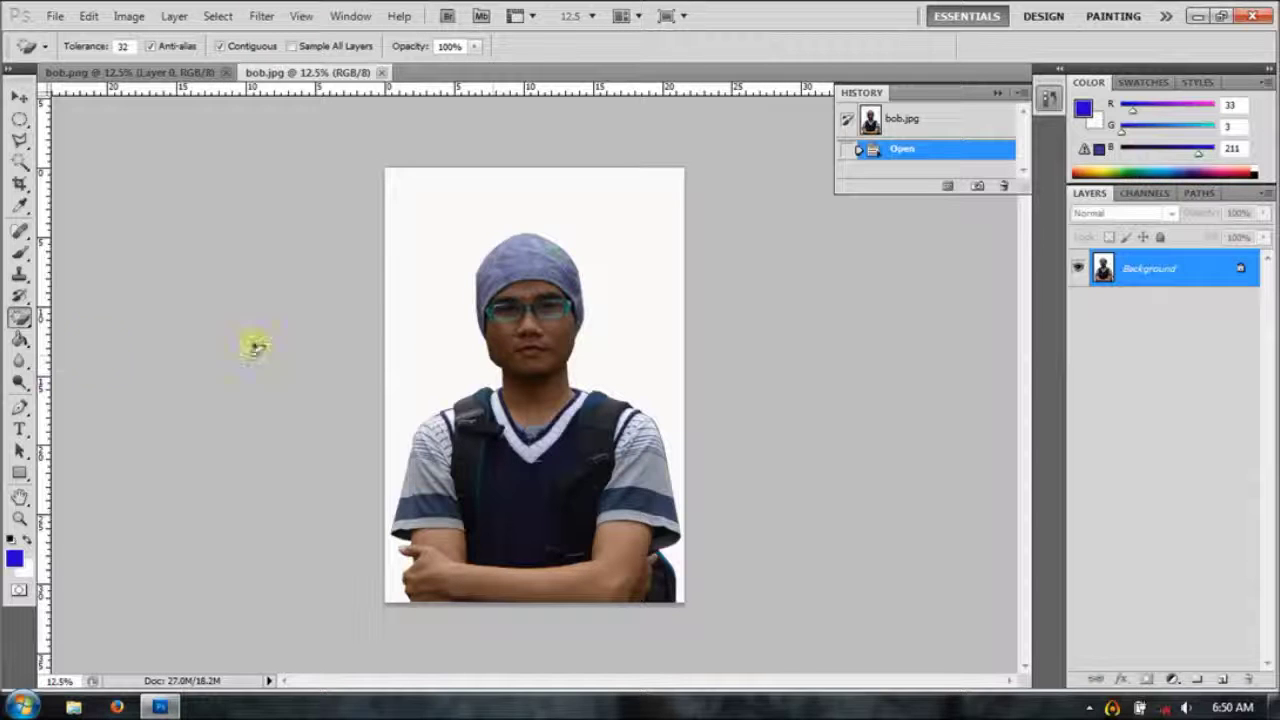
- Erase the white background around the man in bob.jpg with the Magic Eraser Tool
{"action": "left_click", "coordinate": [17, 320]}
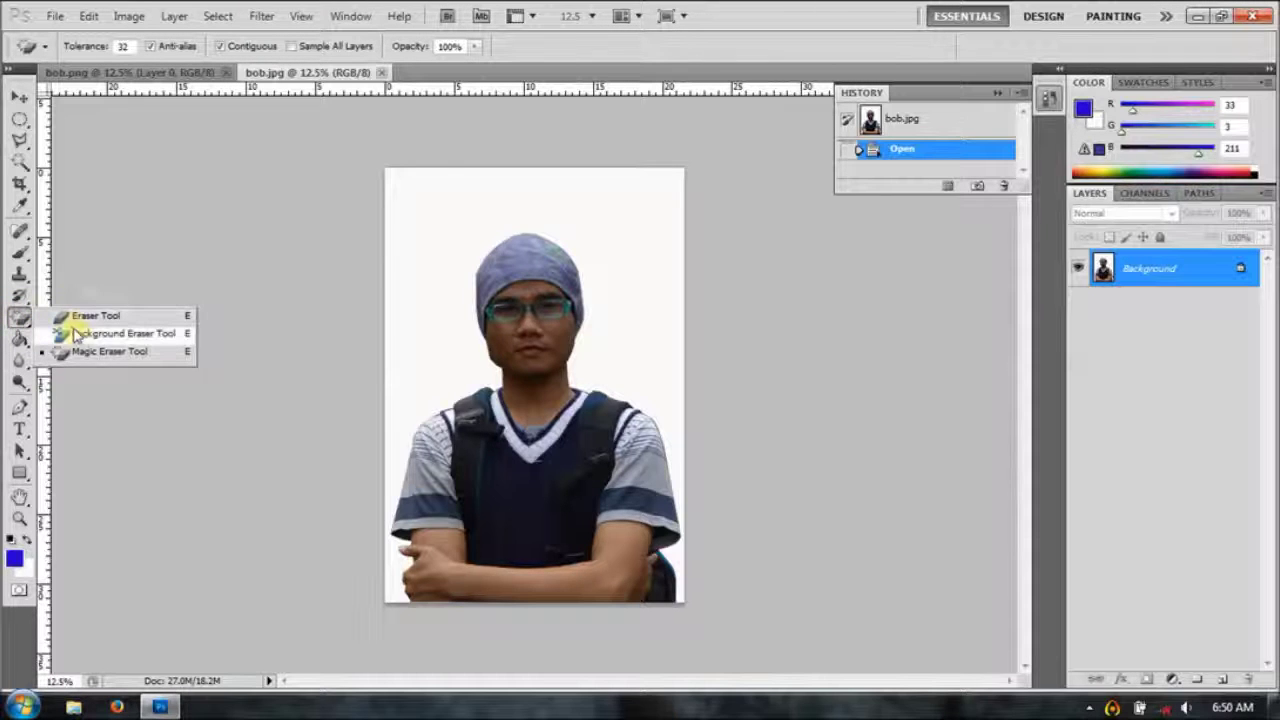
{"action": "left_click", "coordinate": [84, 357]}
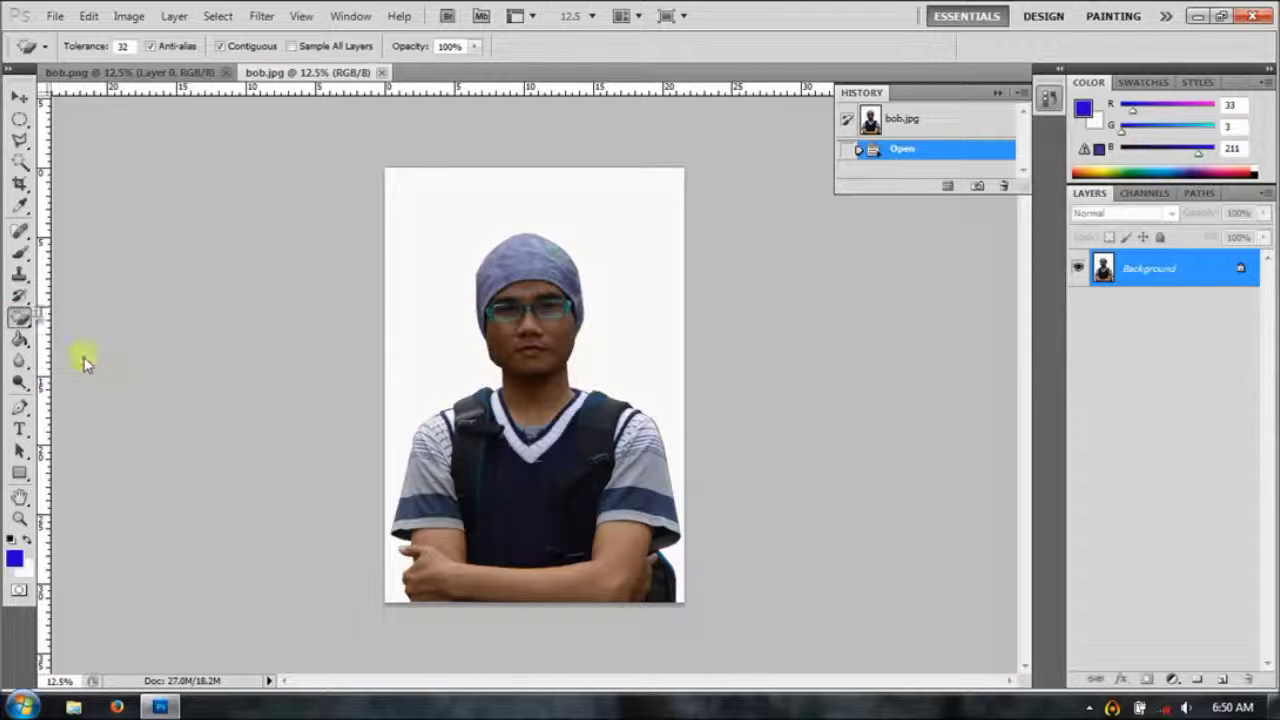
{"action": "left_click", "coordinate": [449, 346]}
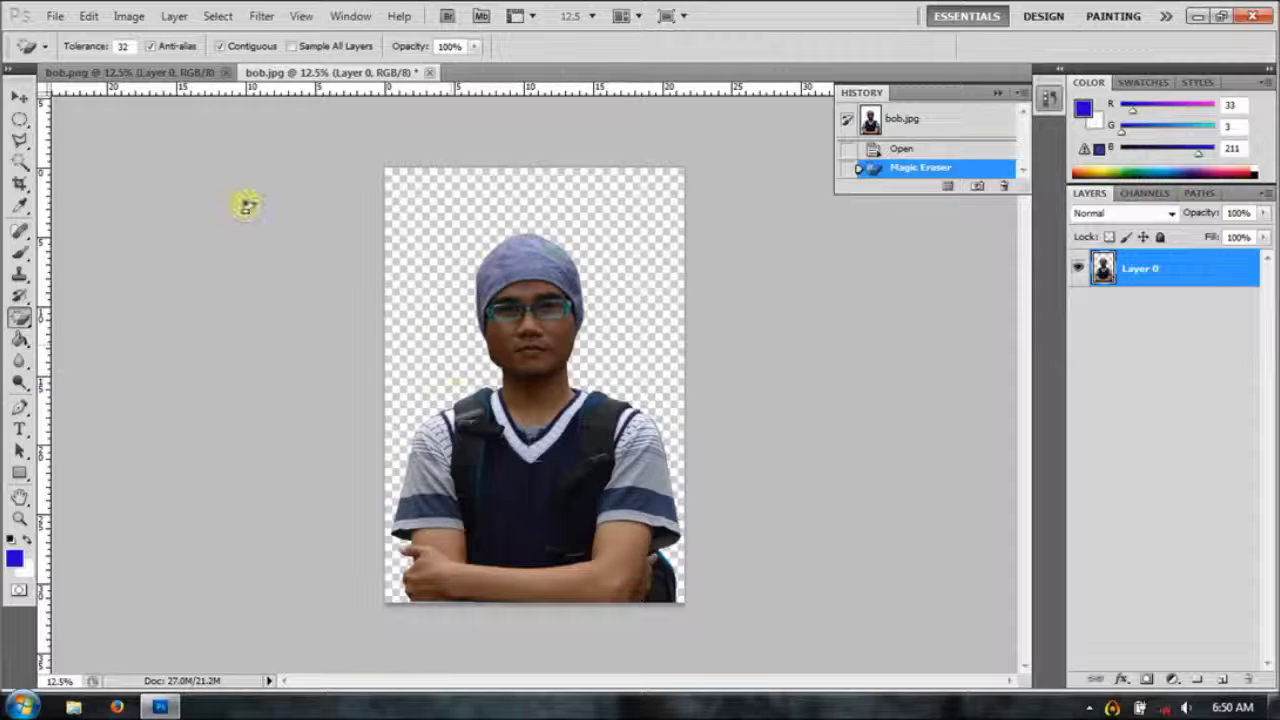
{"action": "left_click", "coordinate": [58, 17]}
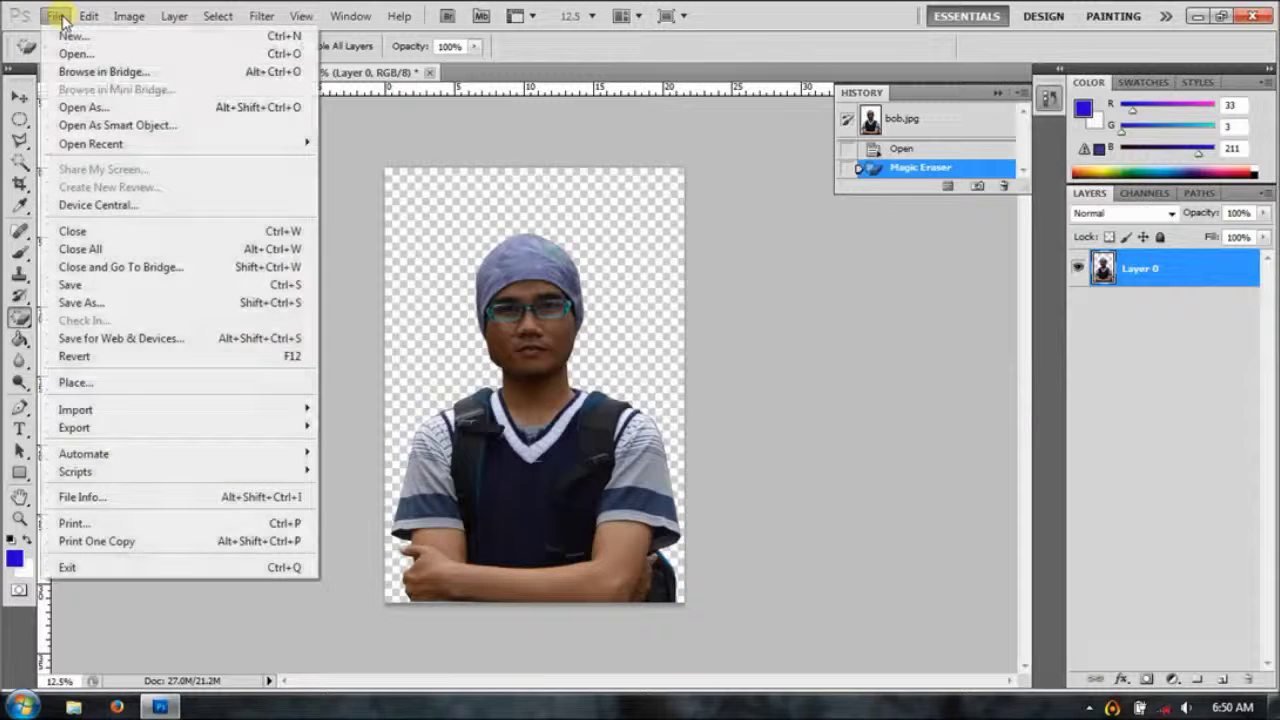
- Save the cutout to the Desktop as a PNG named bob.png
{"action": "left_click", "coordinate": [137, 313]}
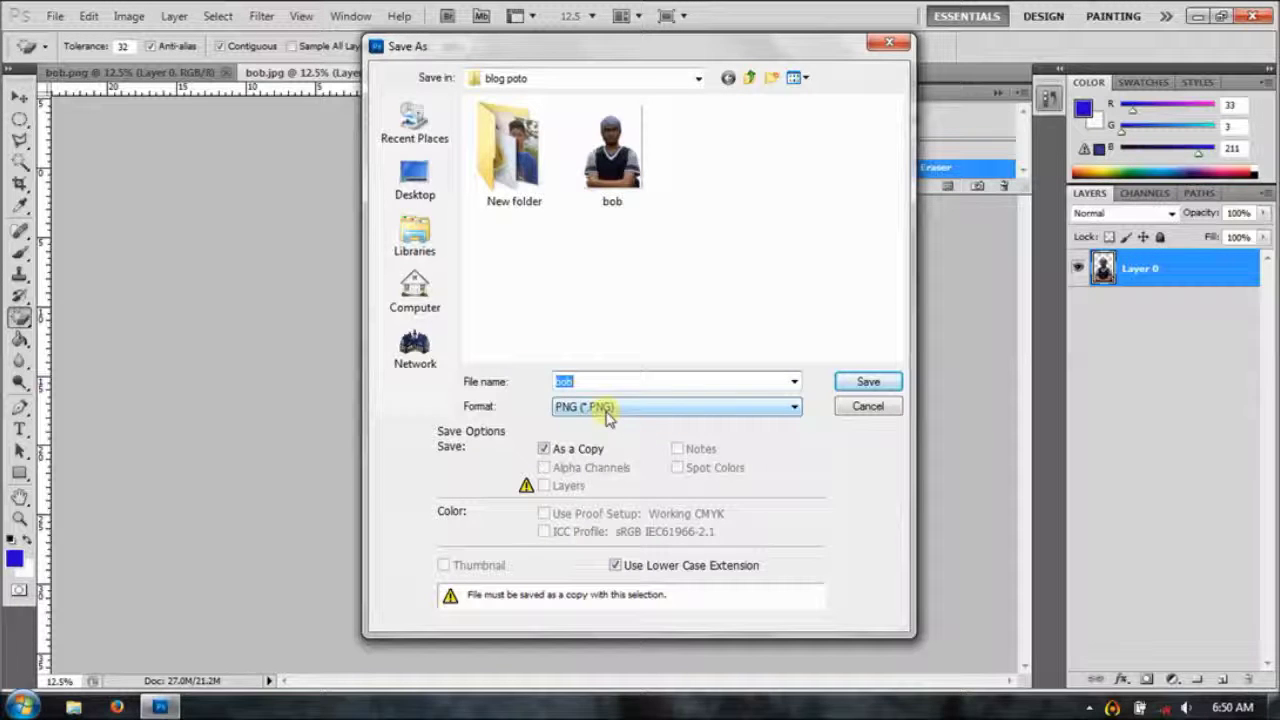
{"action": "left_click", "coordinate": [420, 182]}
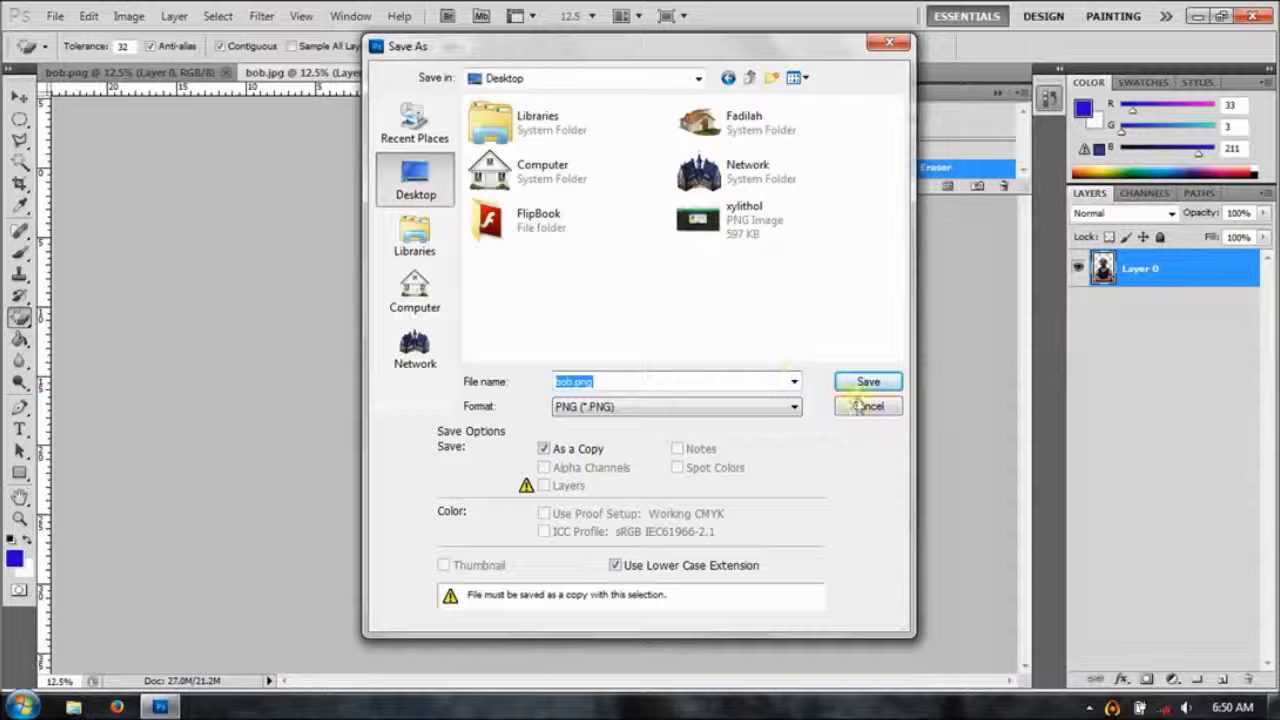
{"action": "left_click", "coordinate": [866, 381]}
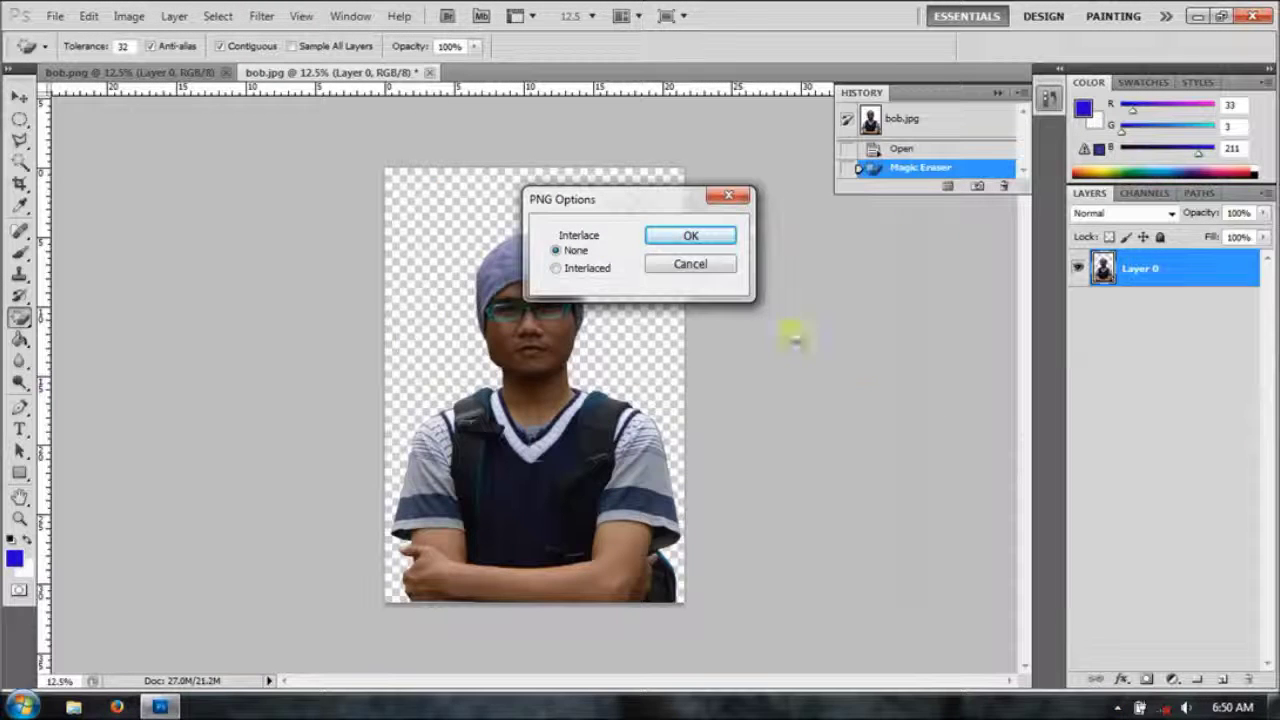
{"action": "left_click", "coordinate": [689, 238]}
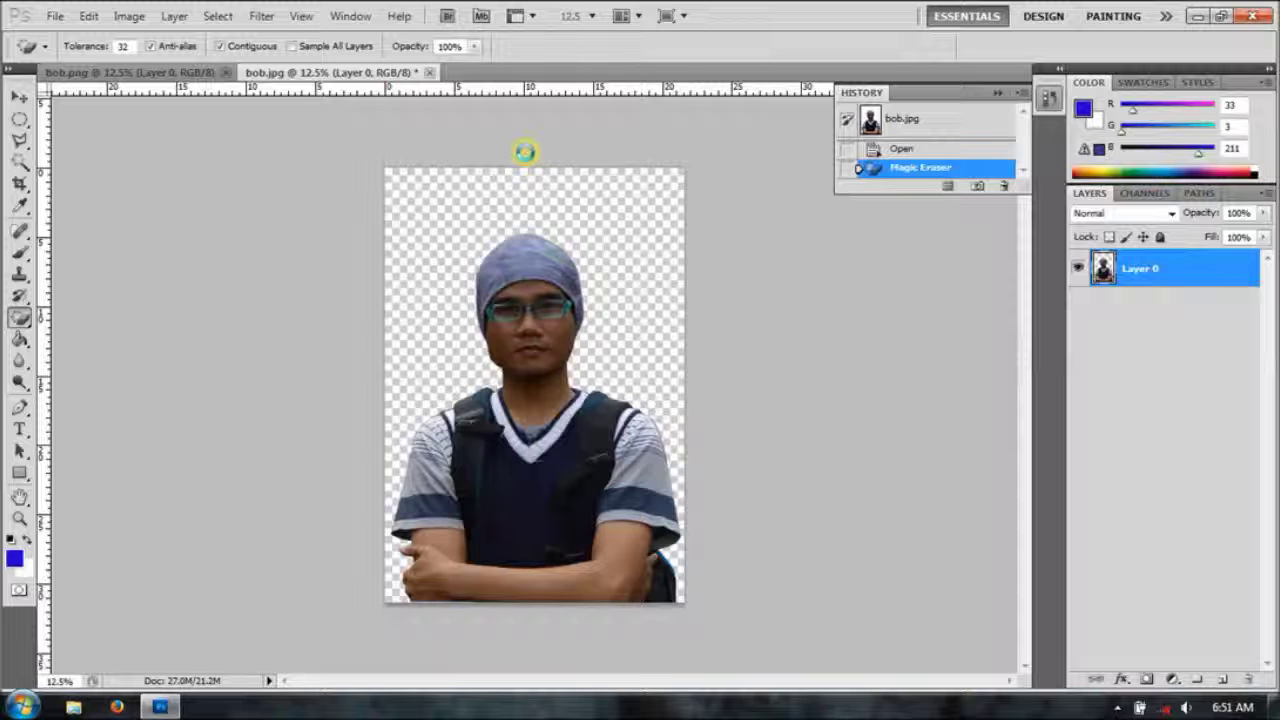
- Close the currently open documents
{"action": "left_click", "coordinate": [1117, 707]}
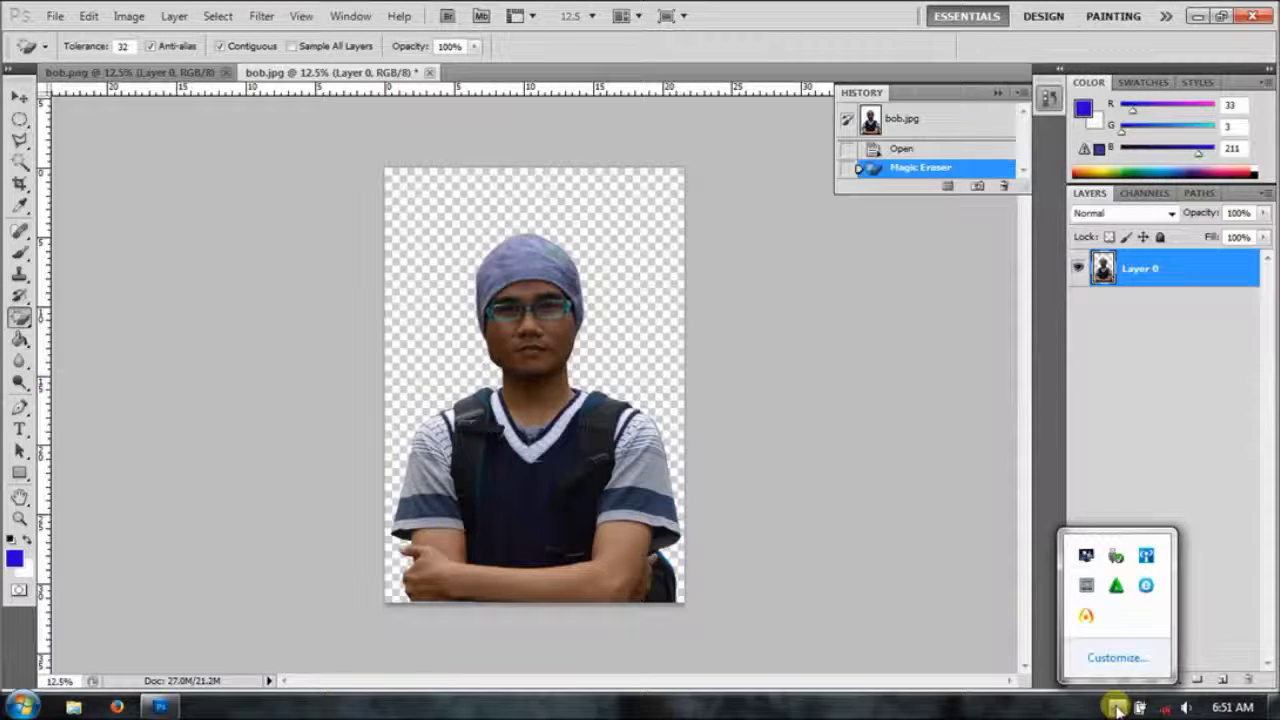
{"action": "left_click", "coordinate": [1083, 621]}
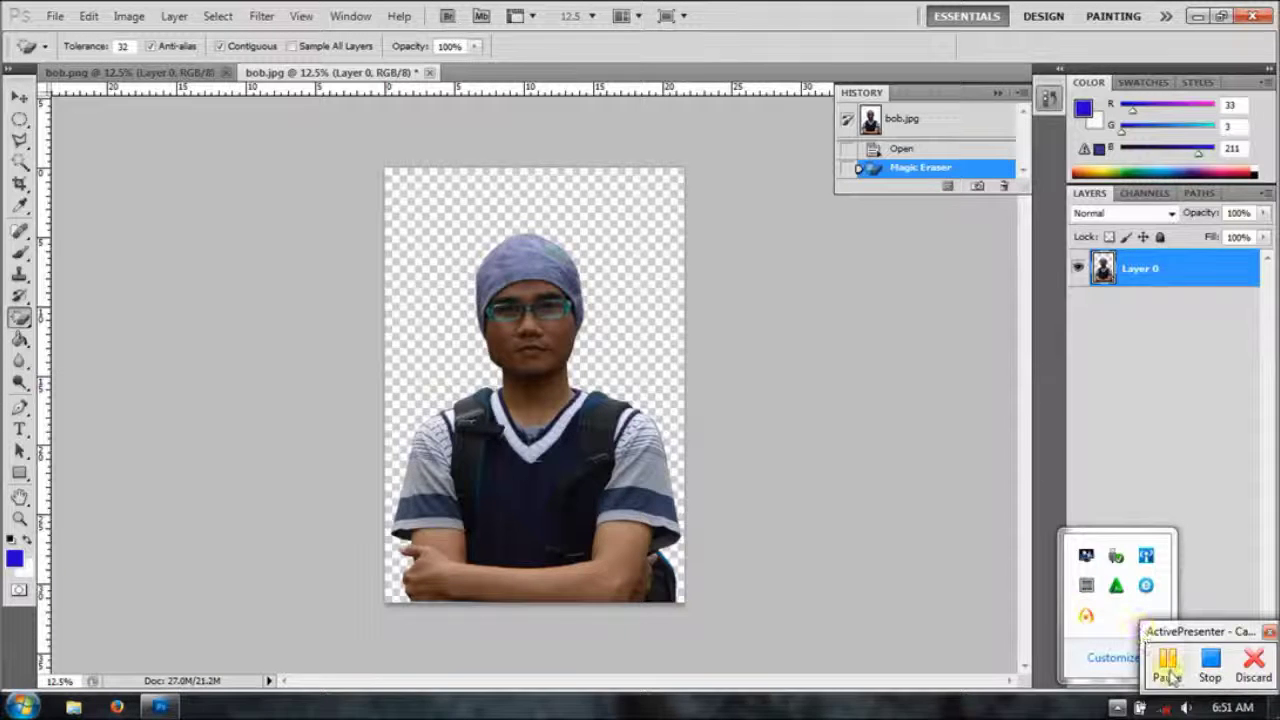
{"action": "left_click", "coordinate": [1157, 658]}
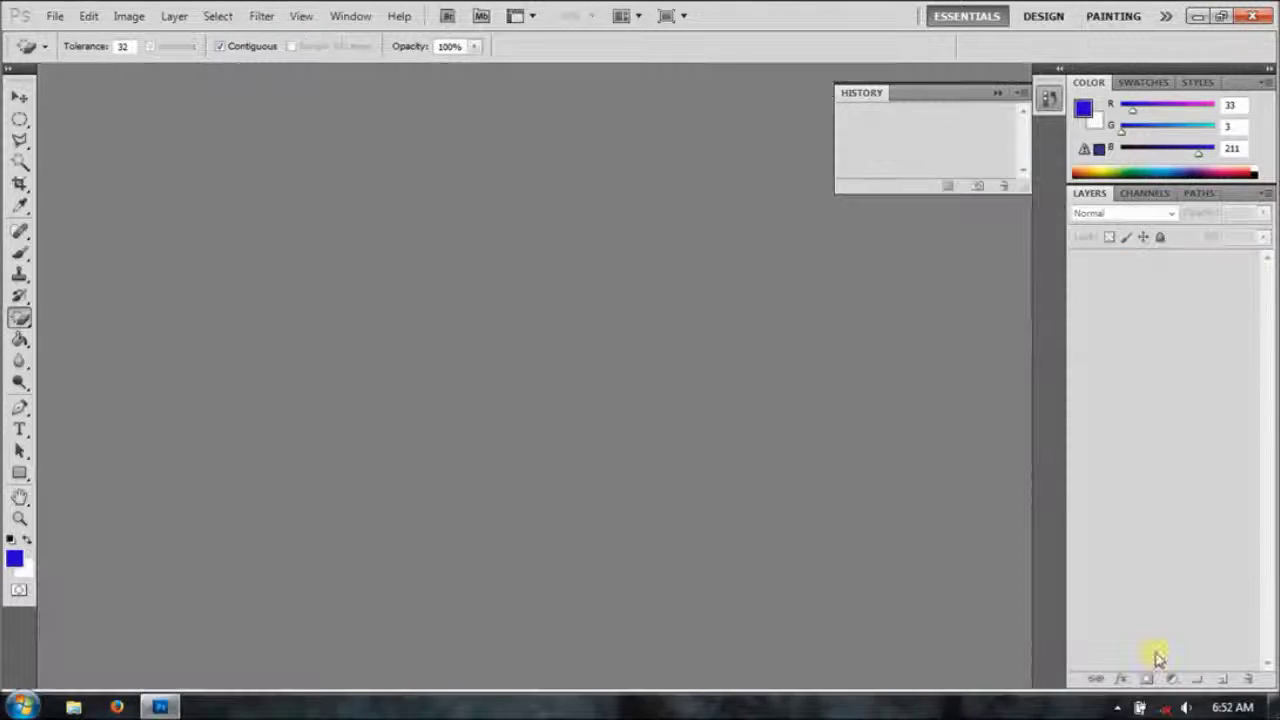
- Browse the Open dialog to the blog poto folder on Drive D
{"action": "left_click", "coordinate": [54, 16]}
{"action": "left_click", "coordinate": [64, 55]}
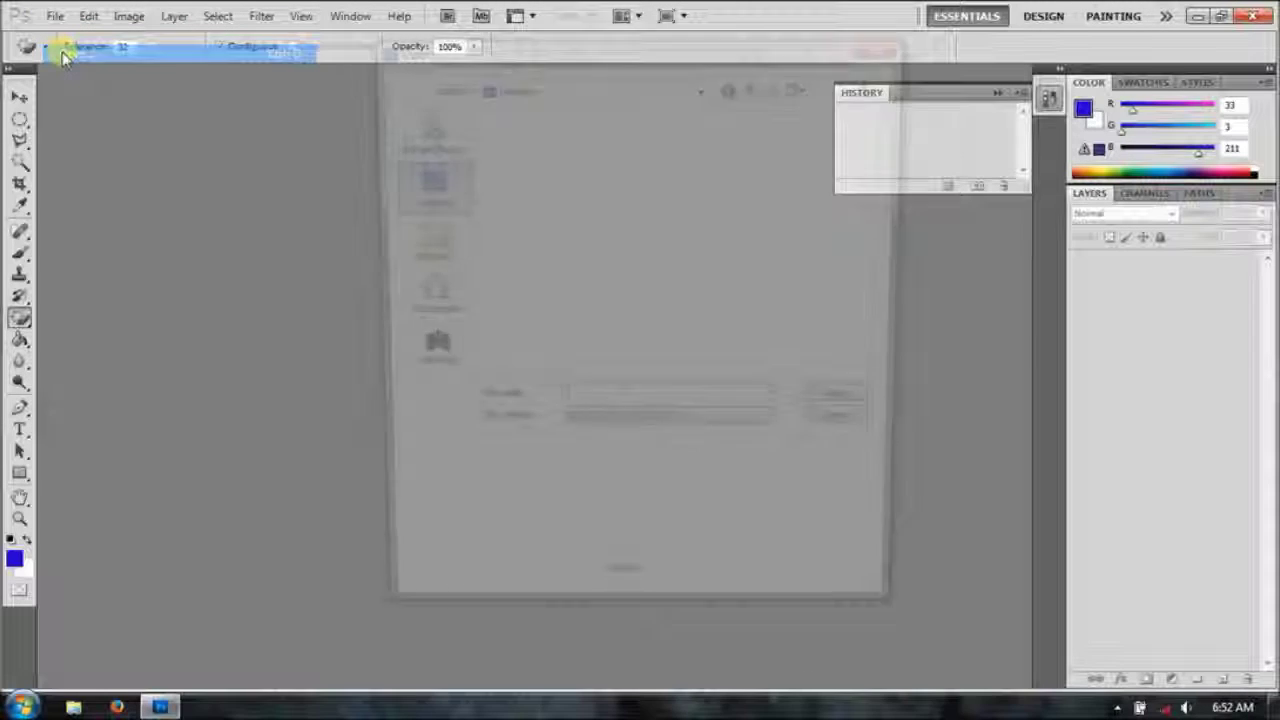
{"action": "left_click", "coordinate": [526, 248]}
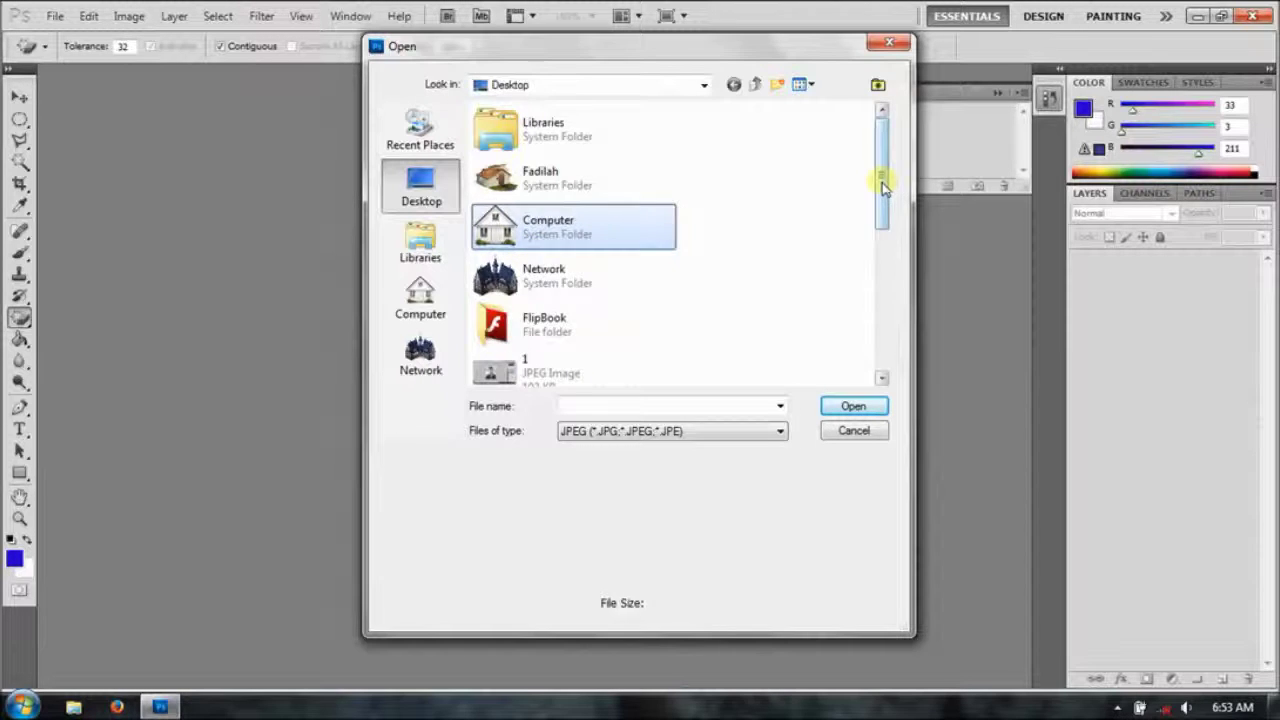
{"action": "left_click_drag", "start_coordinate": [882, 185], "coordinate": [872, 257]}
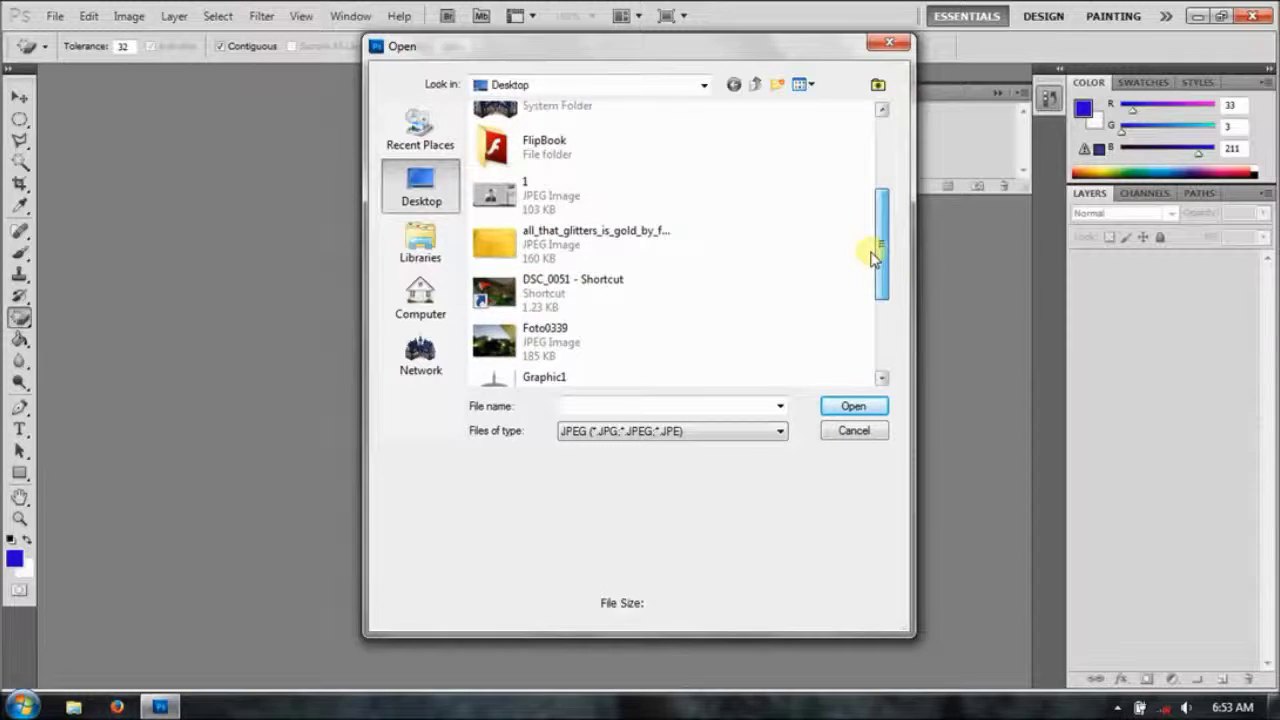
{"action": "left_click_drag", "start_coordinate": [872, 257], "coordinate": [858, 345]}
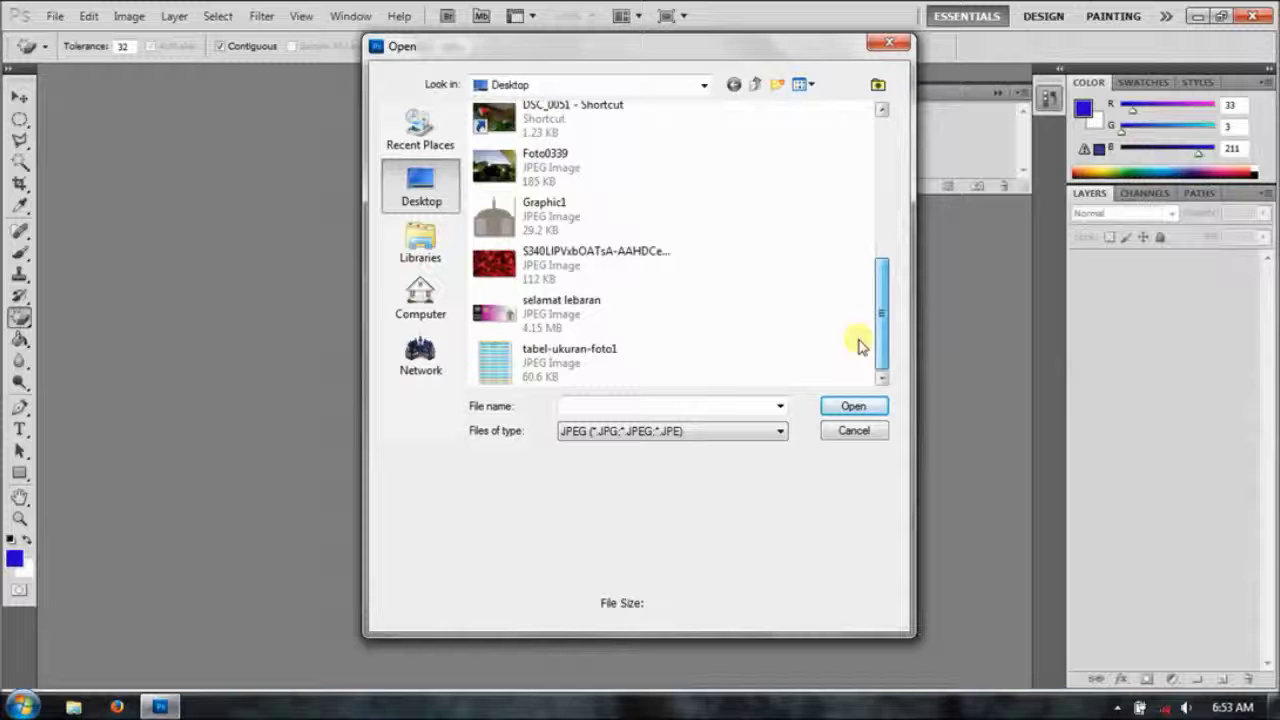
{"action": "left_click_drag", "start_coordinate": [855, 343], "coordinate": [878, 257]}
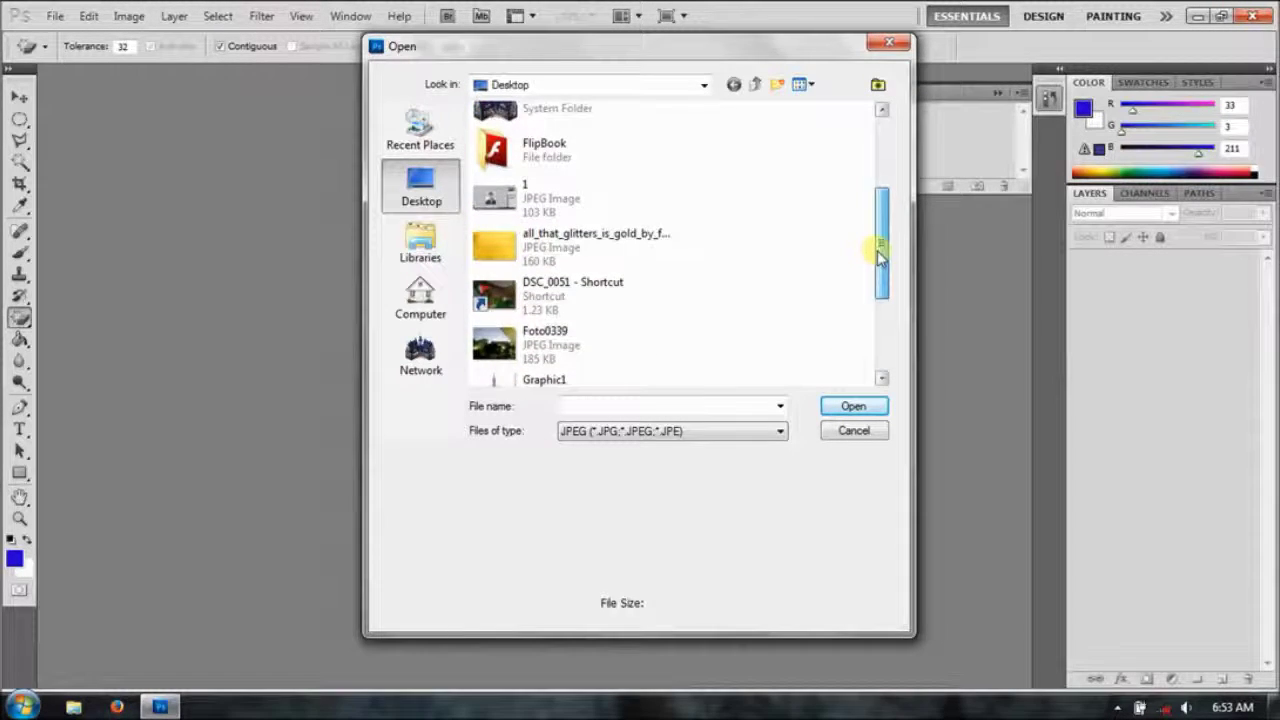
{"action": "mouse_move", "coordinate": [878, 257]}
{"action": "left_mouse_down"}
{"action": "mouse_move", "coordinate": [897, 188]}
{"action": "mouse_move", "coordinate": [890, 145]}
{"action": "mouse_move", "coordinate": [869, 206]}
{"action": "left_mouse_up"}
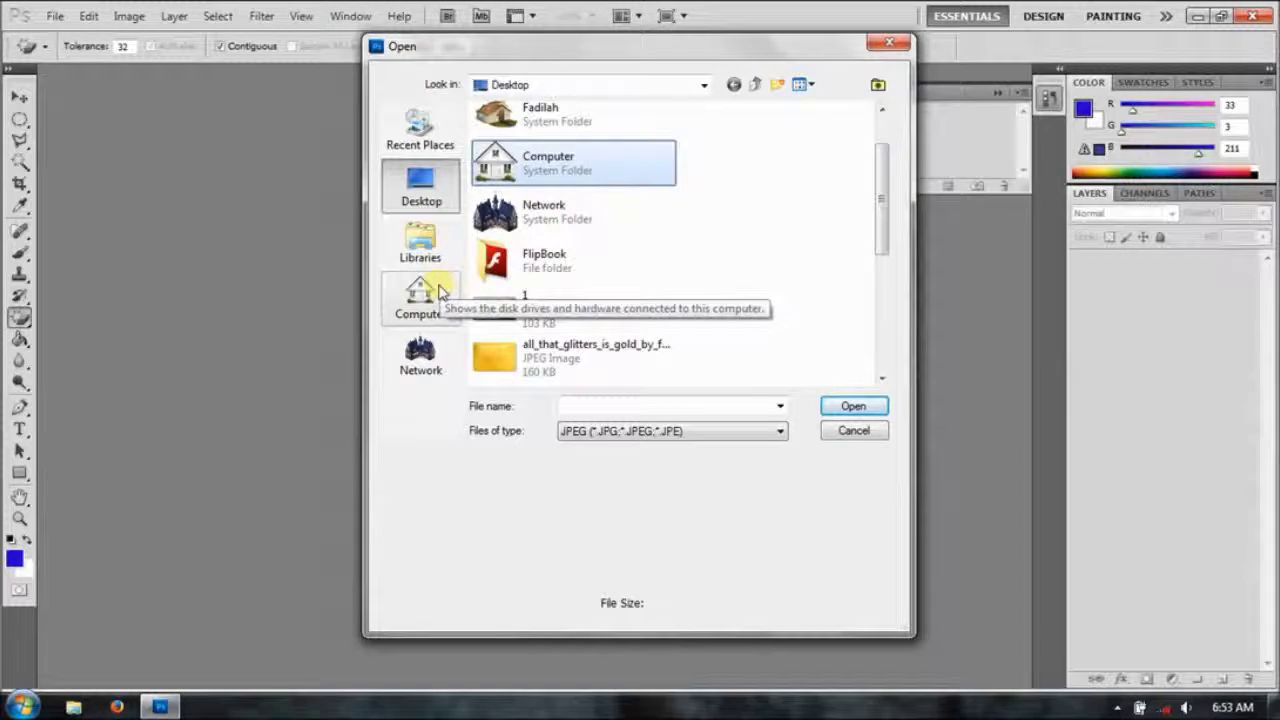
{"action": "left_click", "coordinate": [440, 292]}
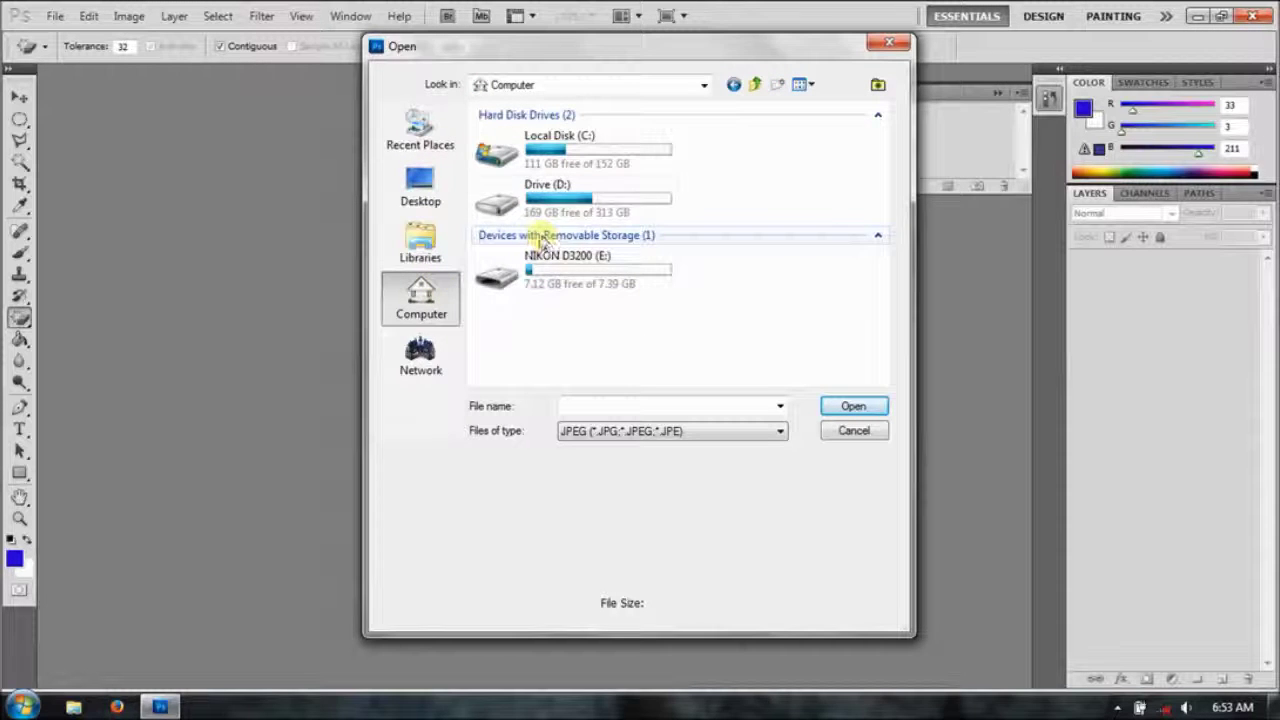
{"action": "double_click", "coordinate": [528, 205]}
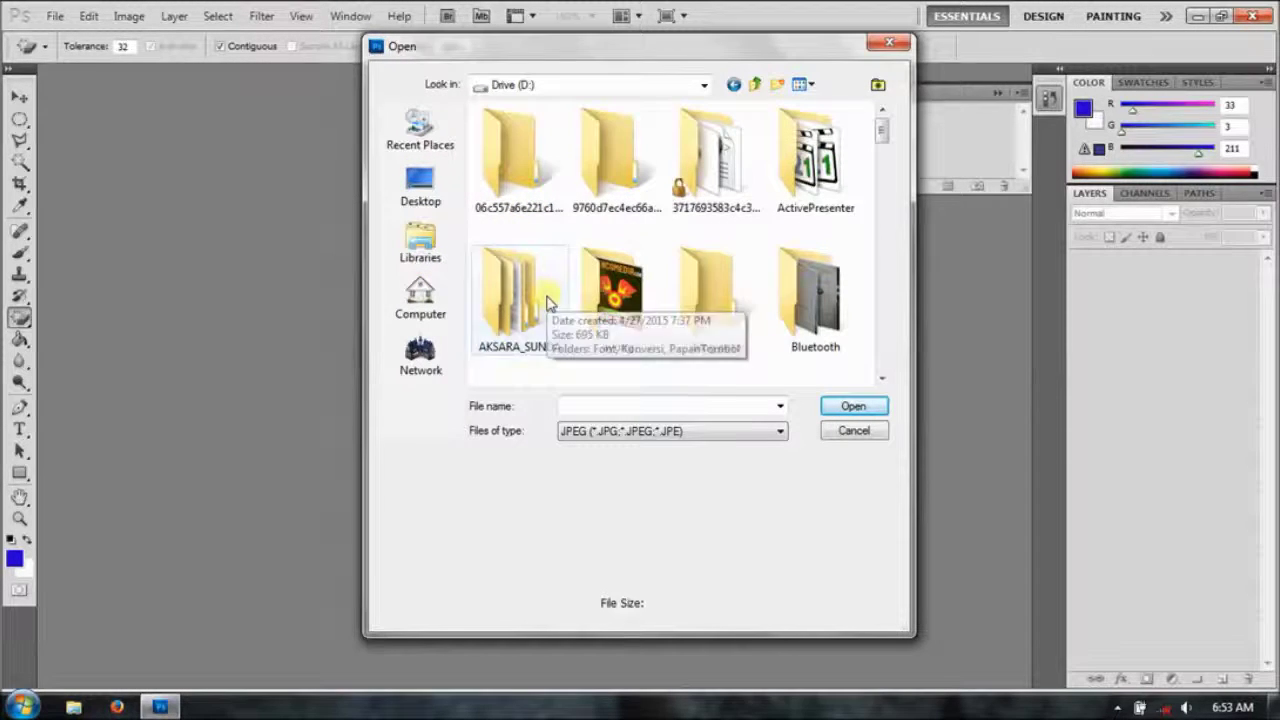
{"action": "left_click", "coordinate": [548, 303]}
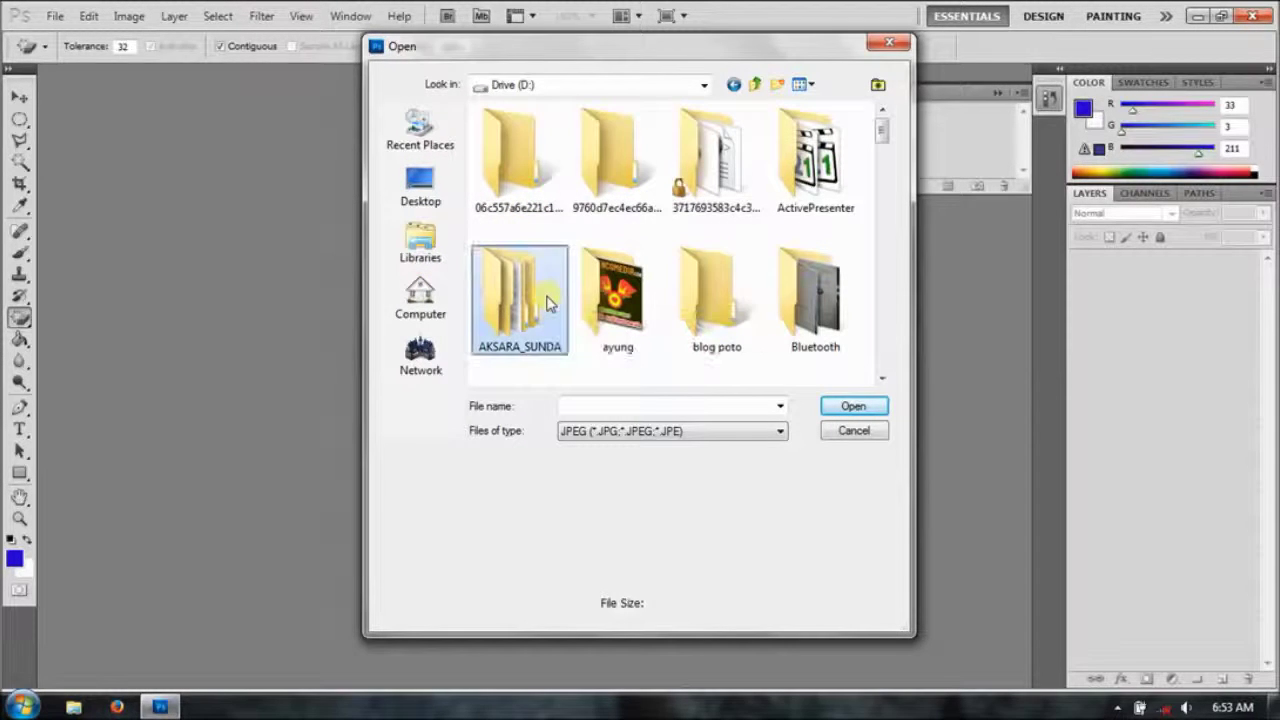
{"action": "double_click", "coordinate": [705, 295]}
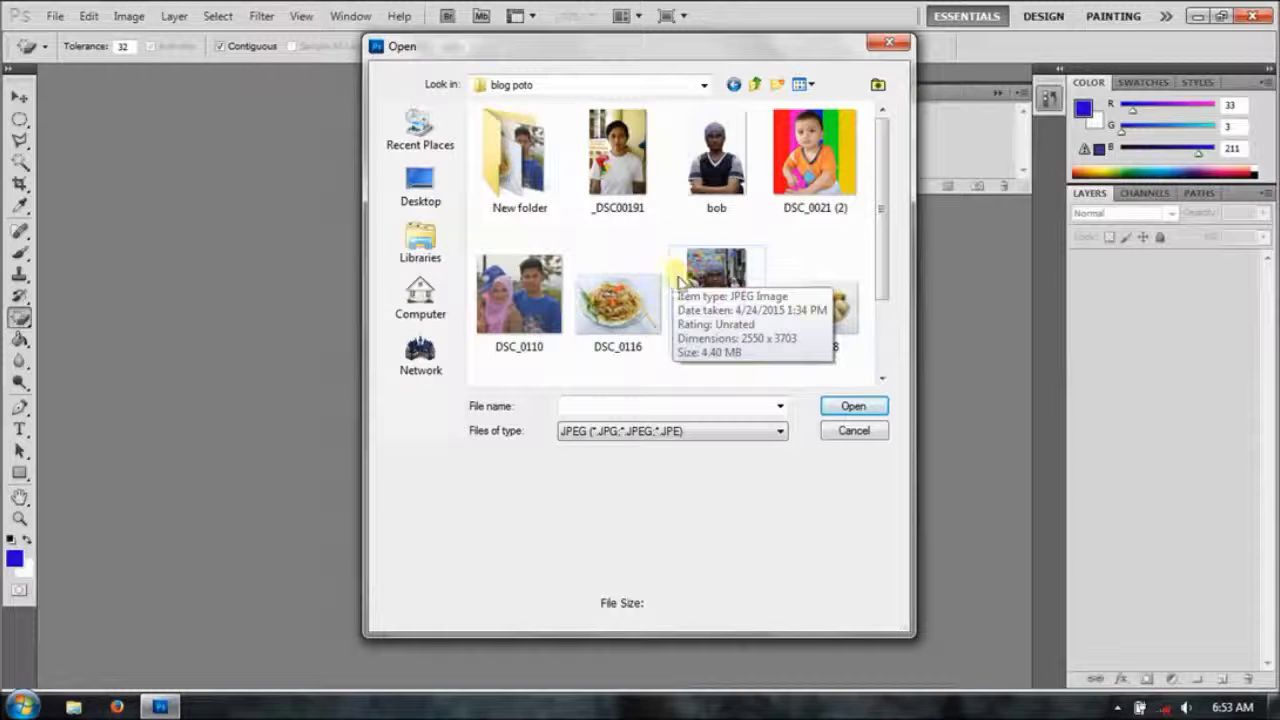
- Filter the file list to PNG and open bob.png
{"action": "left_click", "coordinate": [745, 436]}
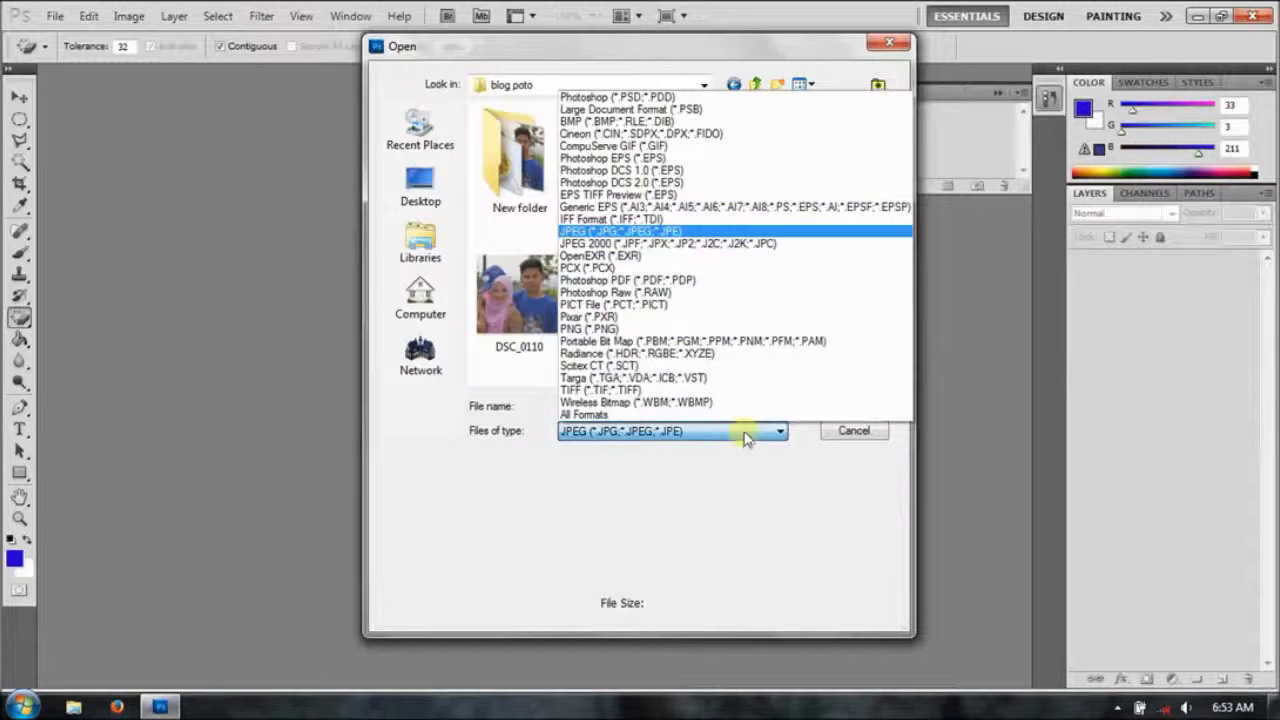
{"action": "left_click", "coordinate": [643, 330]}
{"action": "left_click", "coordinate": [664, 200]}
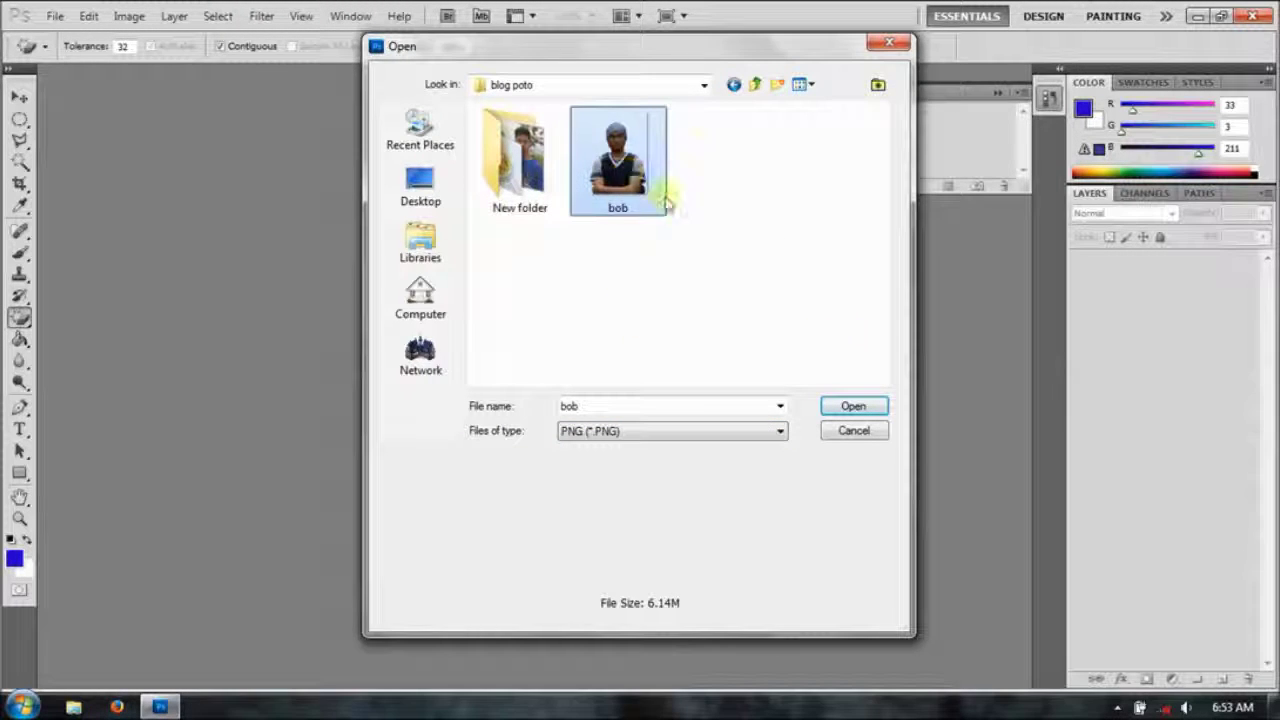
{"action": "left_click", "coordinate": [848, 407]}
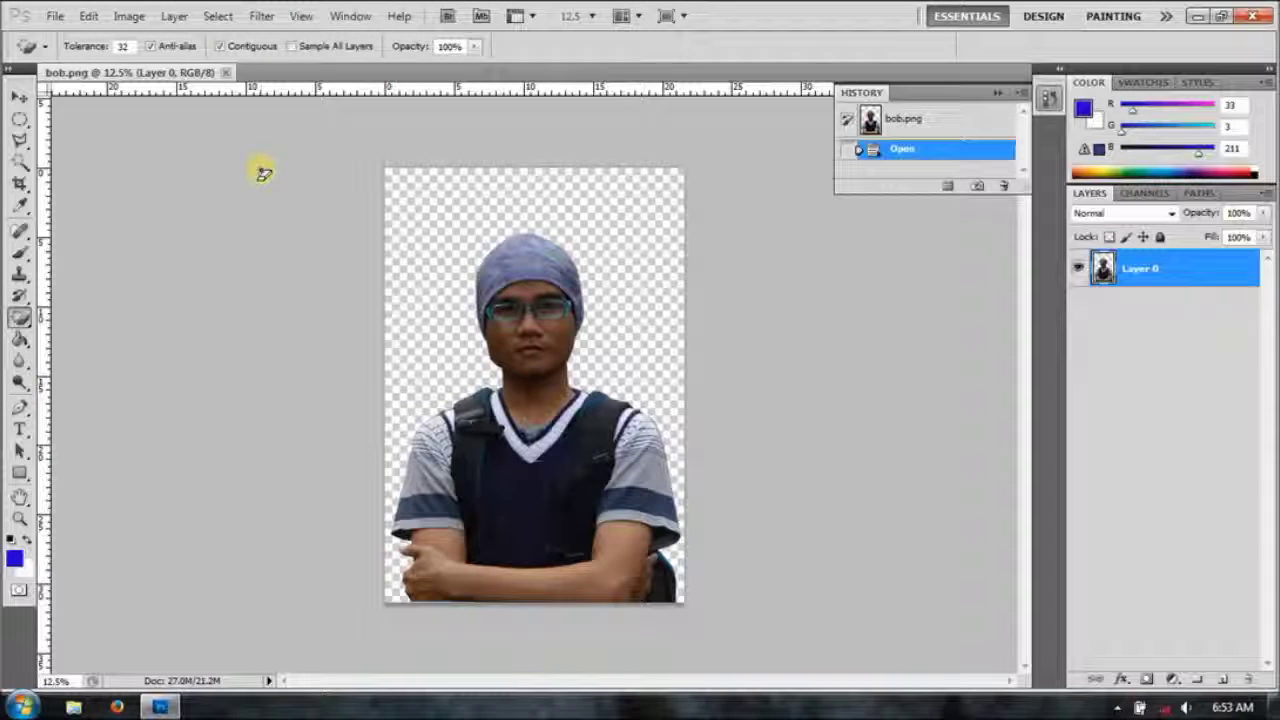
- Open DSC_0200.JPG using All Formats and rotate it 90° clockwise
{"action": "left_click", "coordinate": [55, 15]}
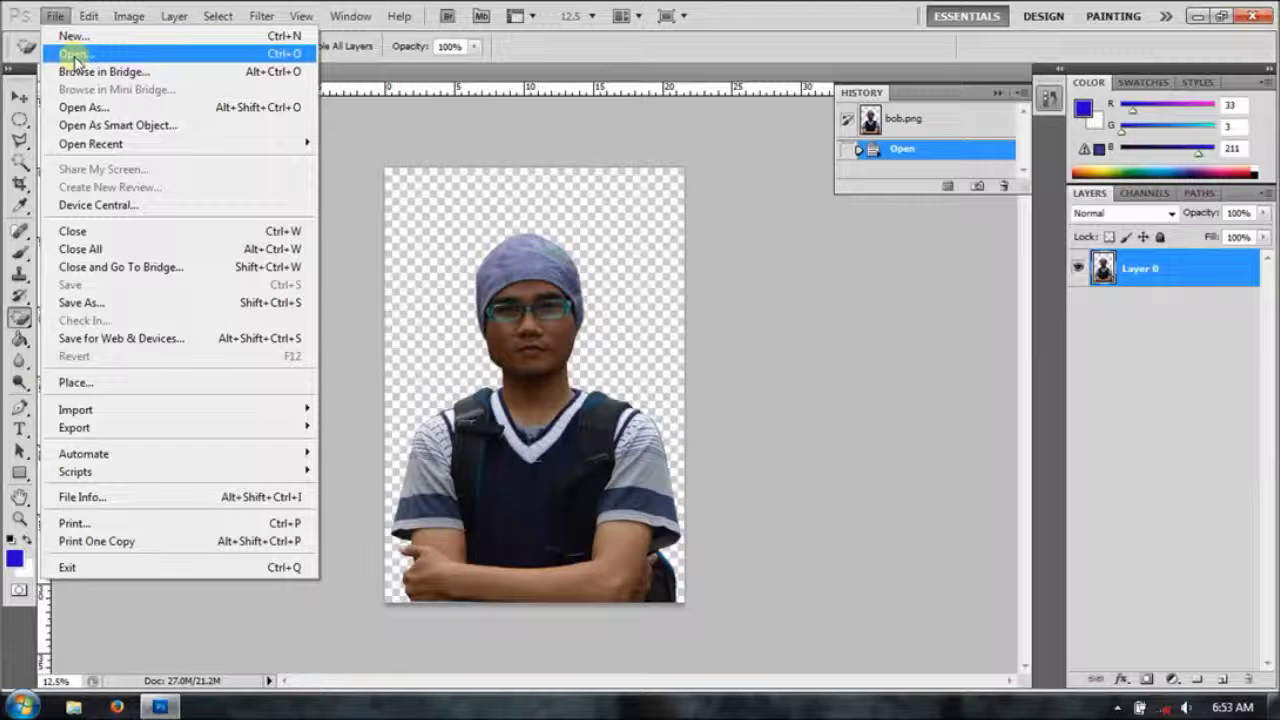
{"action": "left_click", "coordinate": [75, 56]}
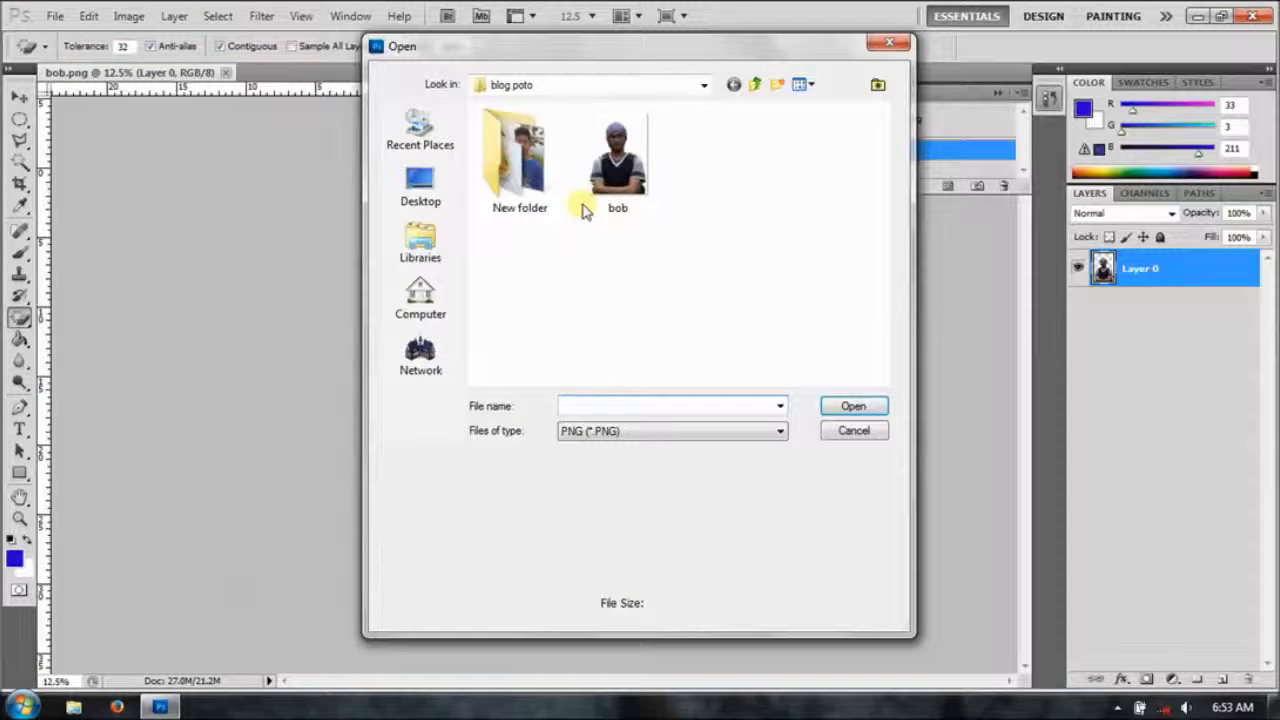
{"action": "left_click", "coordinate": [740, 432]}
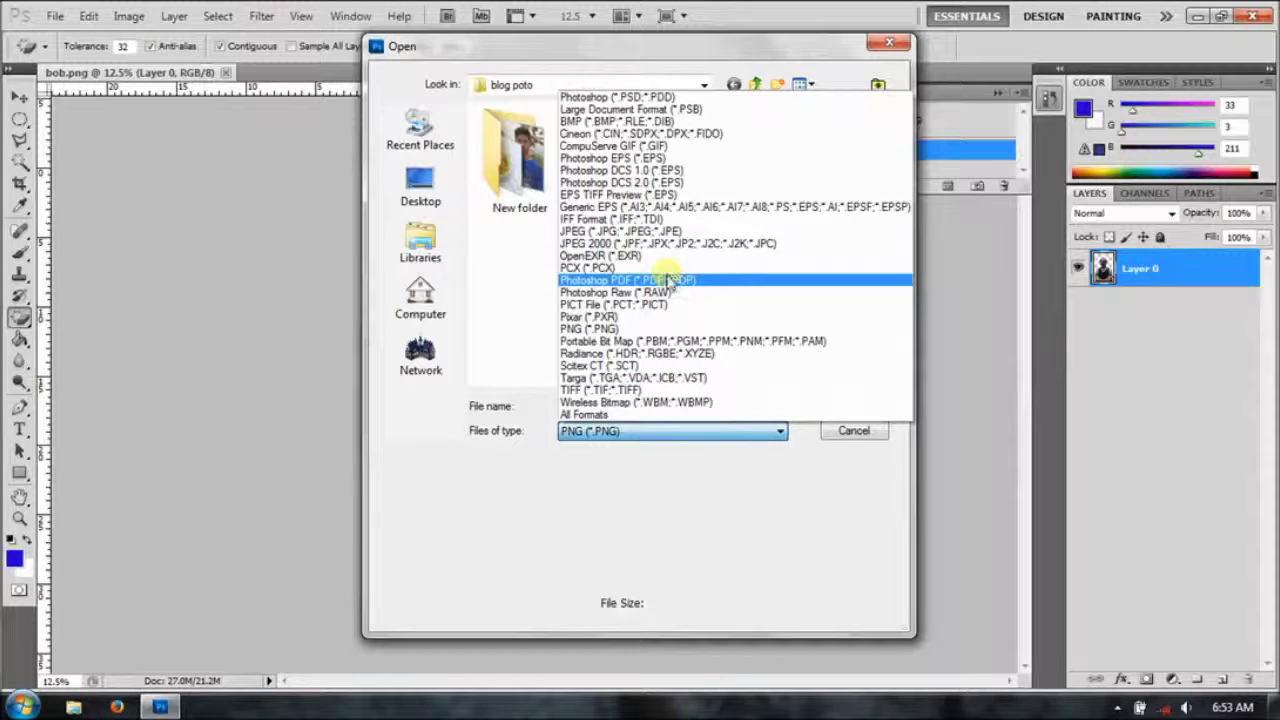
{"action": "left_click", "coordinate": [652, 414]}
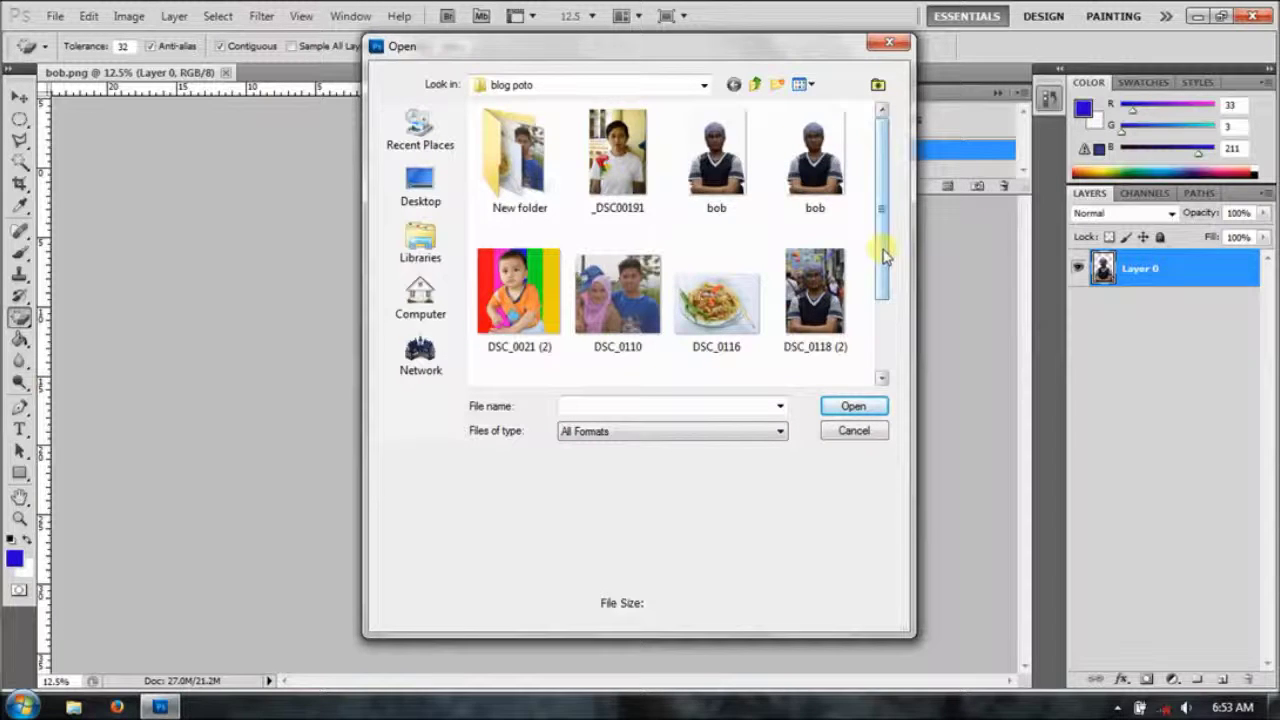
{"action": "left_click_drag", "start_coordinate": [881, 250], "coordinate": [881, 310]}
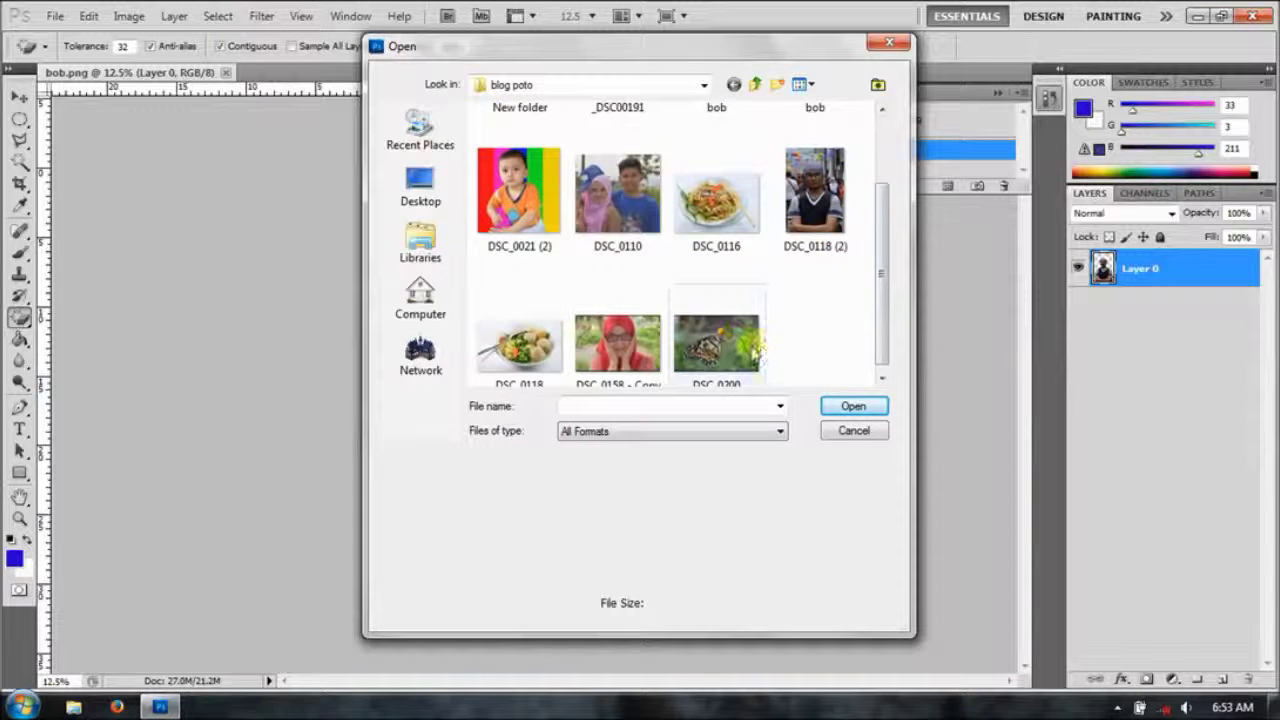
{"action": "left_click", "coordinate": [756, 348]}
{"action": "left_click", "coordinate": [827, 408]}
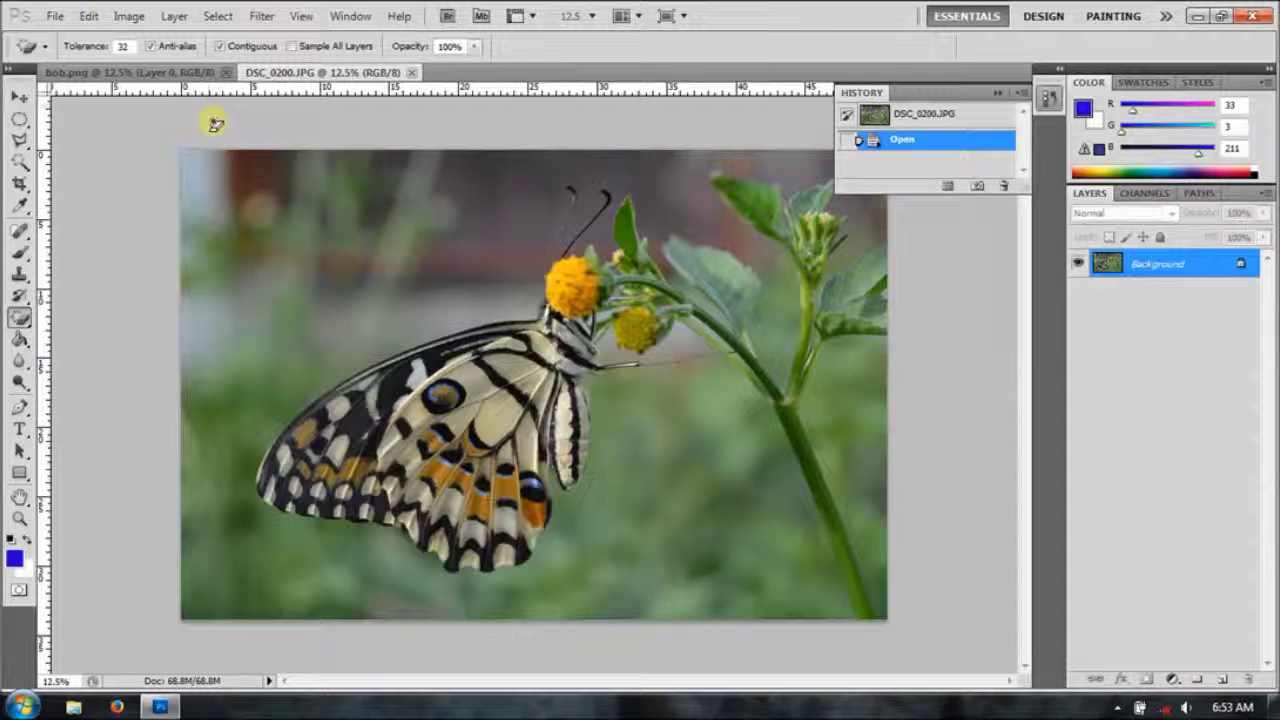
{"action": "left_click", "coordinate": [100, 15]}
{"action": "mouse_move", "coordinate": [129, 16]}
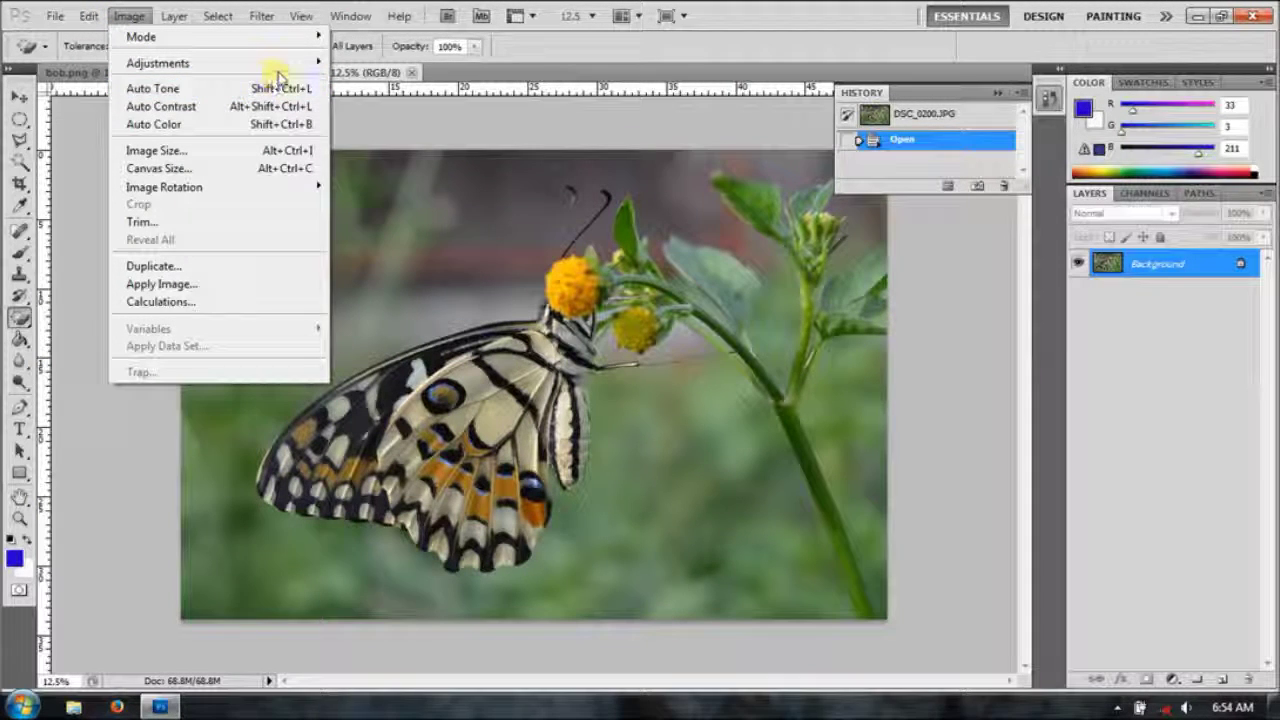
{"action": "mouse_move", "coordinate": [165, 187]}
{"action": "left_click", "coordinate": [351, 205]}
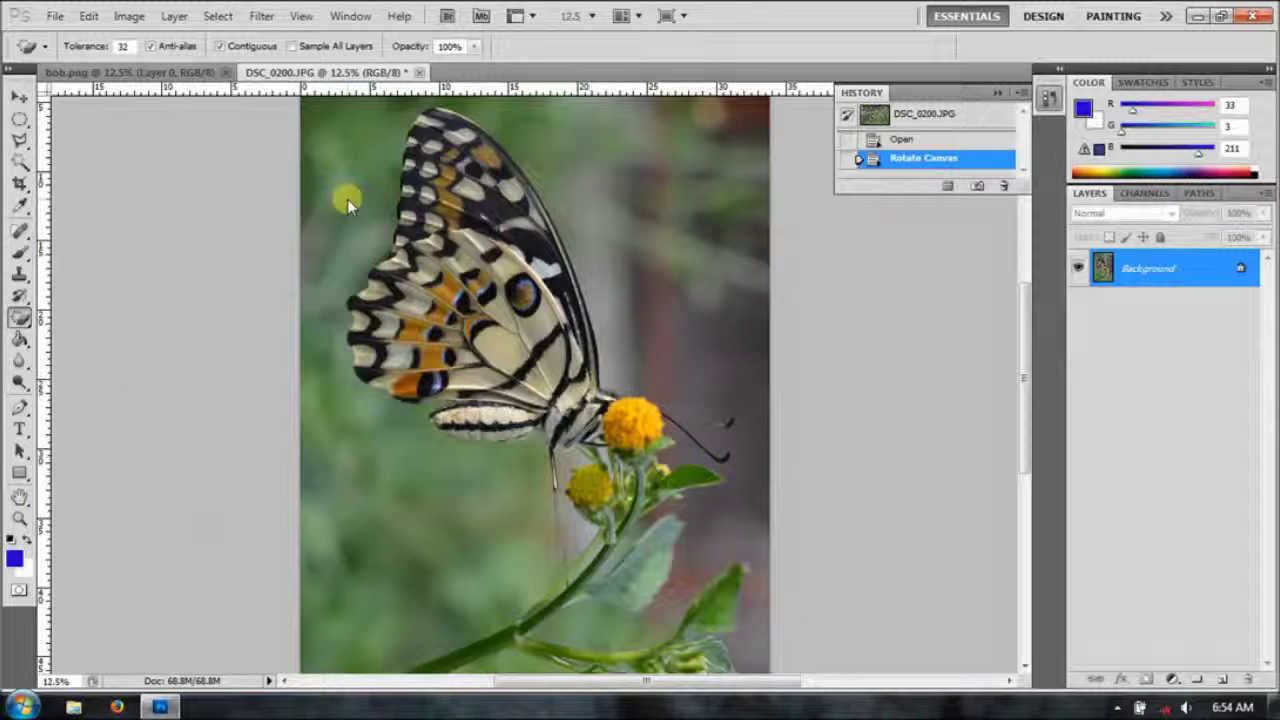
- Select all of bob.png and copy the man cutout
{"action": "left_click", "coordinate": [157, 73]}
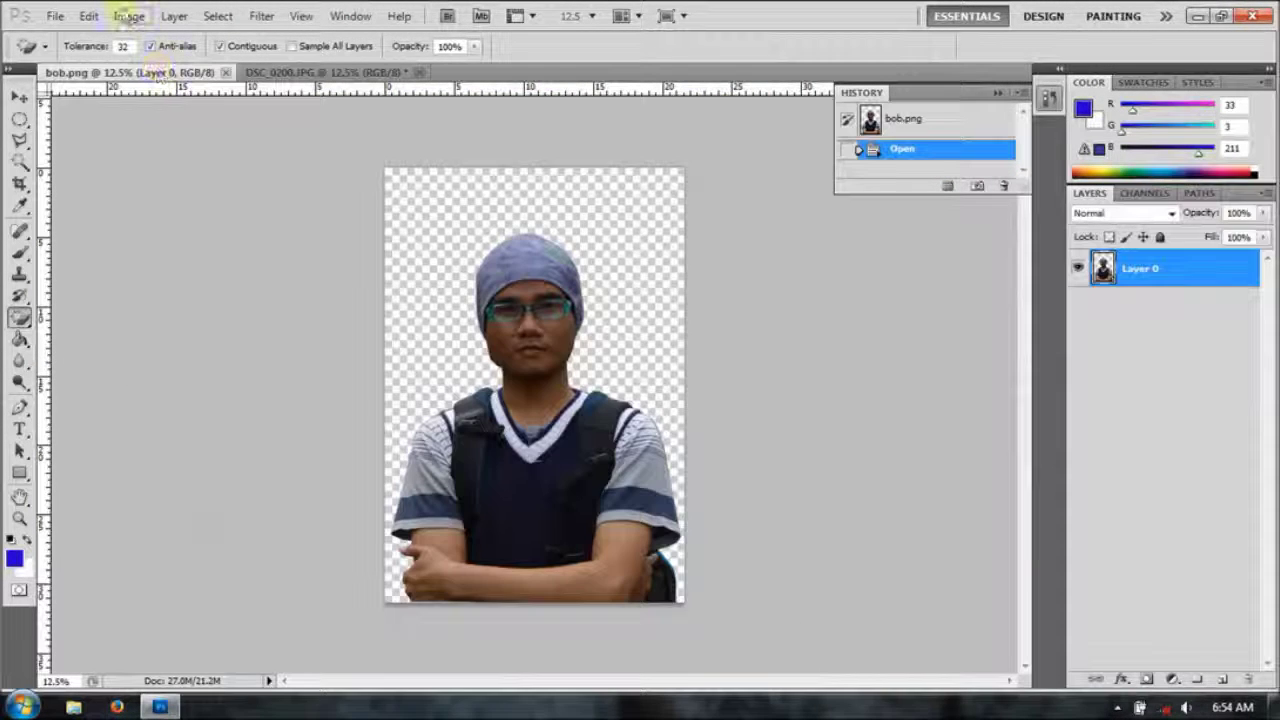
{"action": "left_click", "coordinate": [218, 16]}
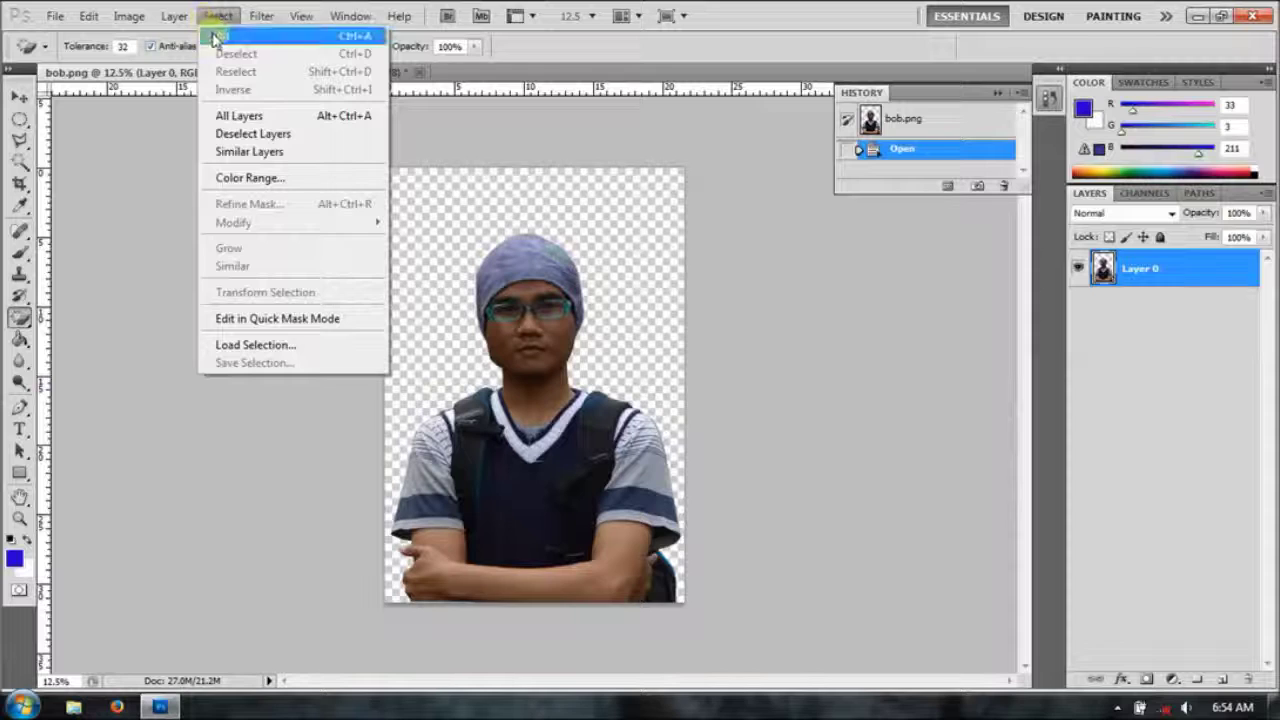
{"action": "left_click", "coordinate": [216, 34]}
{"action": "left_click", "coordinate": [88, 16]}
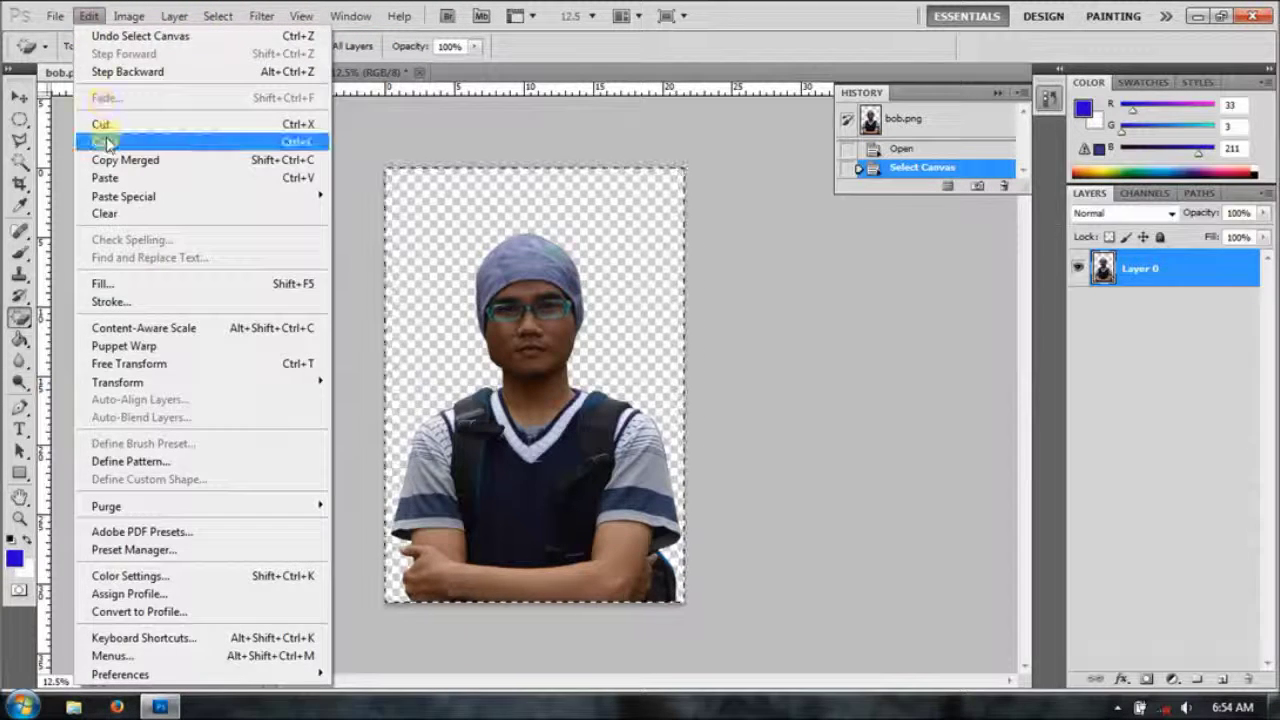
{"action": "left_click", "coordinate": [100, 136]}
- Paste the cutout onto the butterfly photo as new Layer 1
{"action": "left_click", "coordinate": [343, 74]}
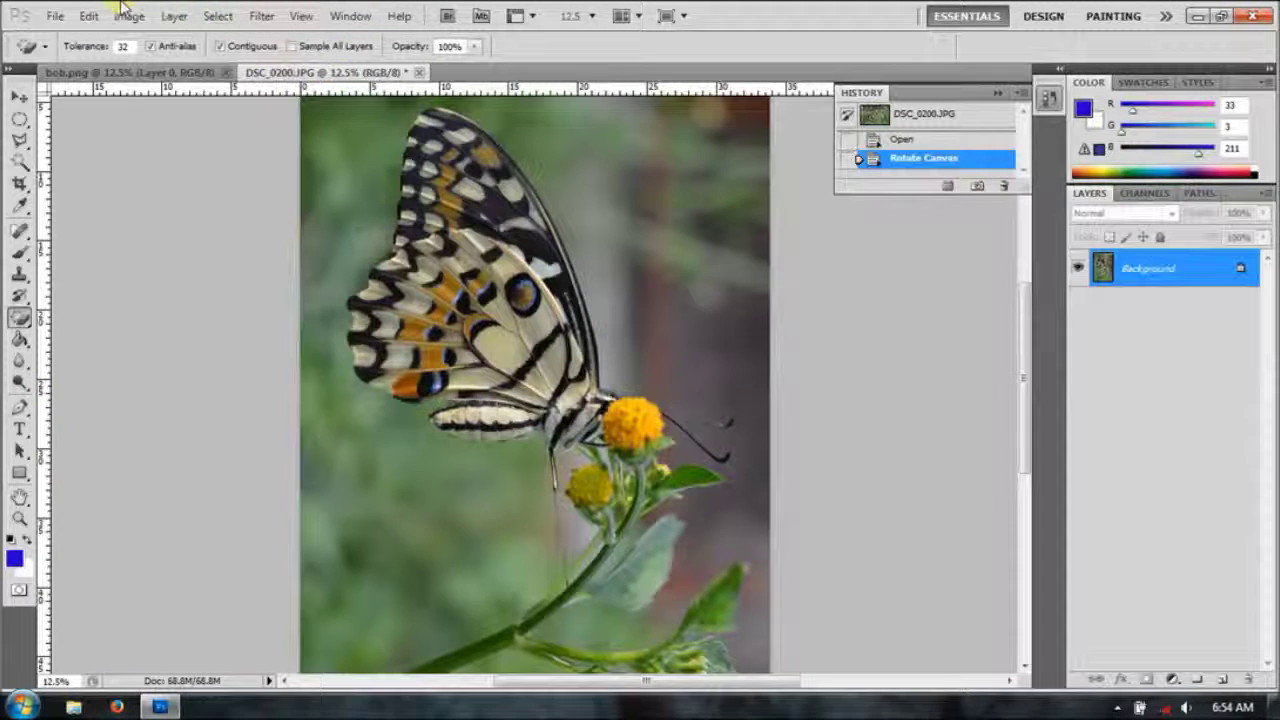
{"action": "left_click", "coordinate": [86, 16]}
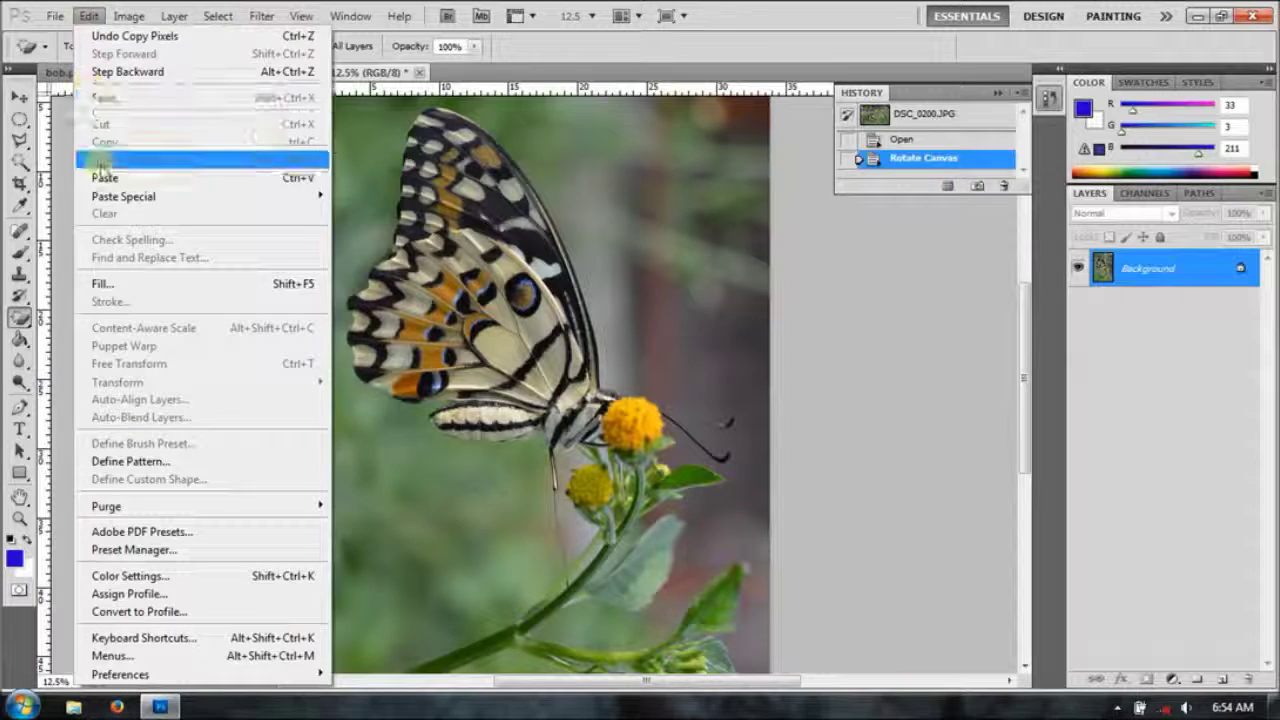
{"action": "left_click", "coordinate": [105, 177]}
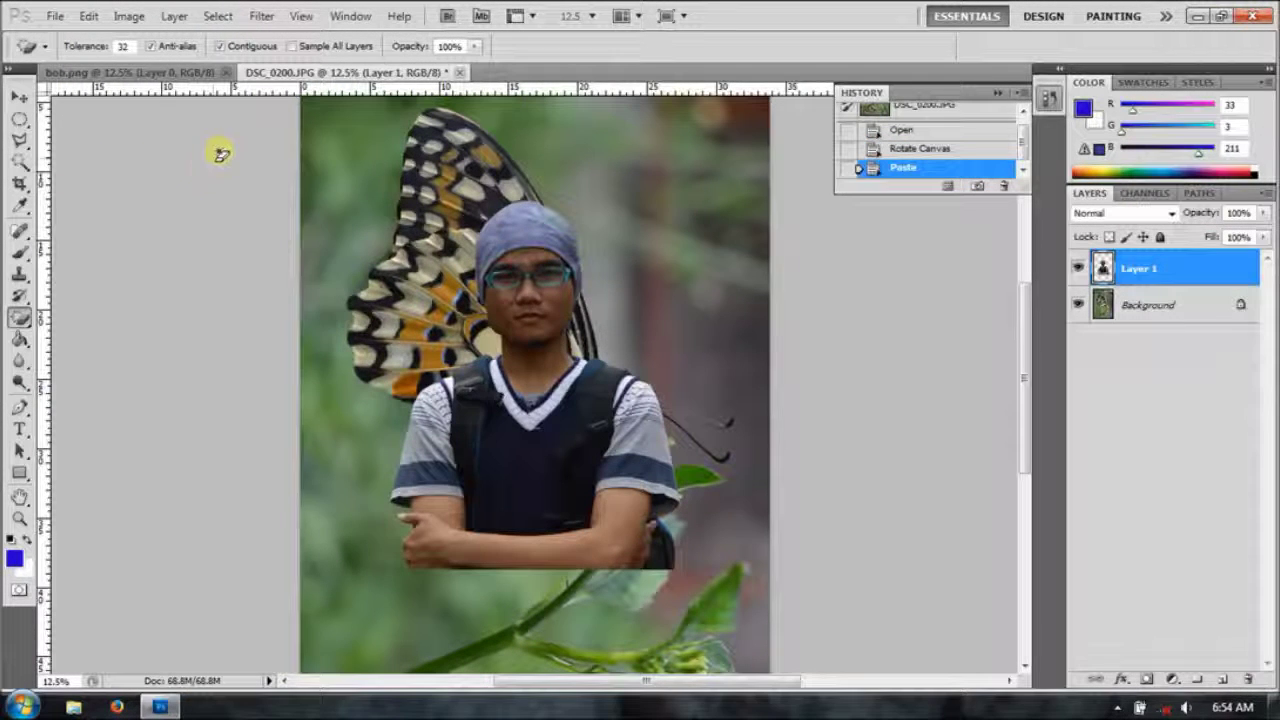
{"action": "left_click", "coordinate": [90, 16]}
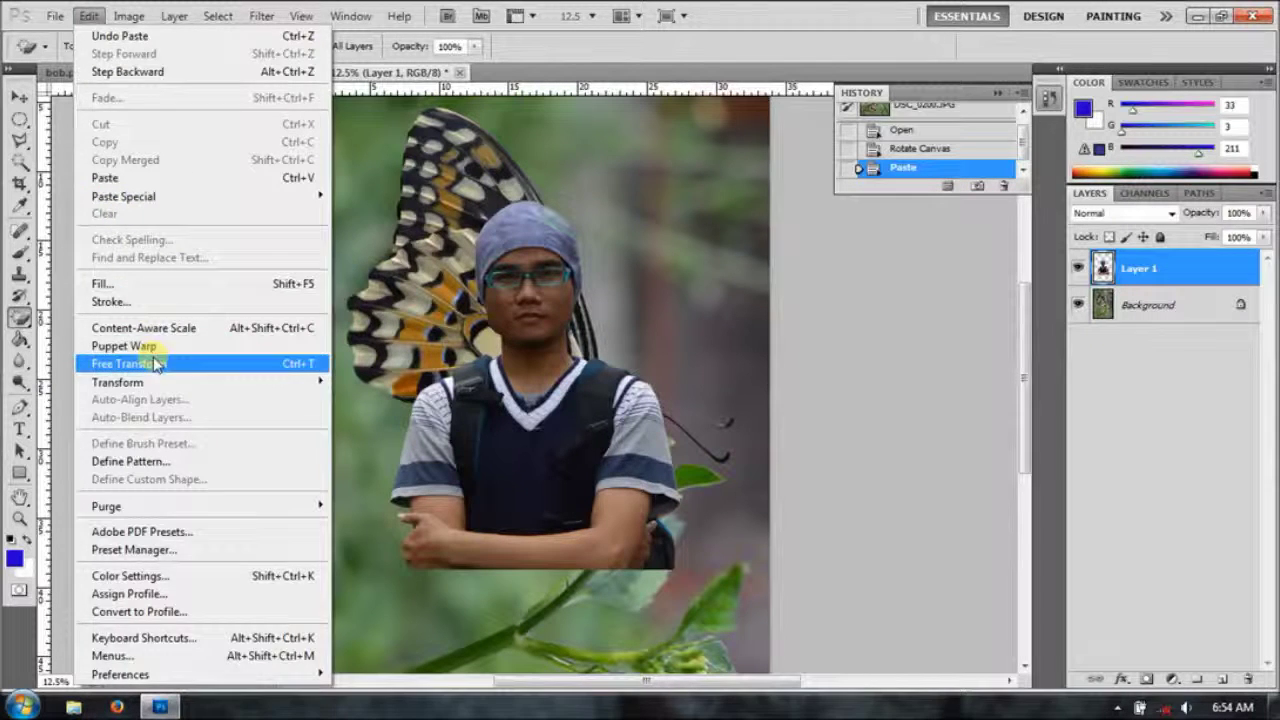
{"action": "left_click", "coordinate": [155, 363]}
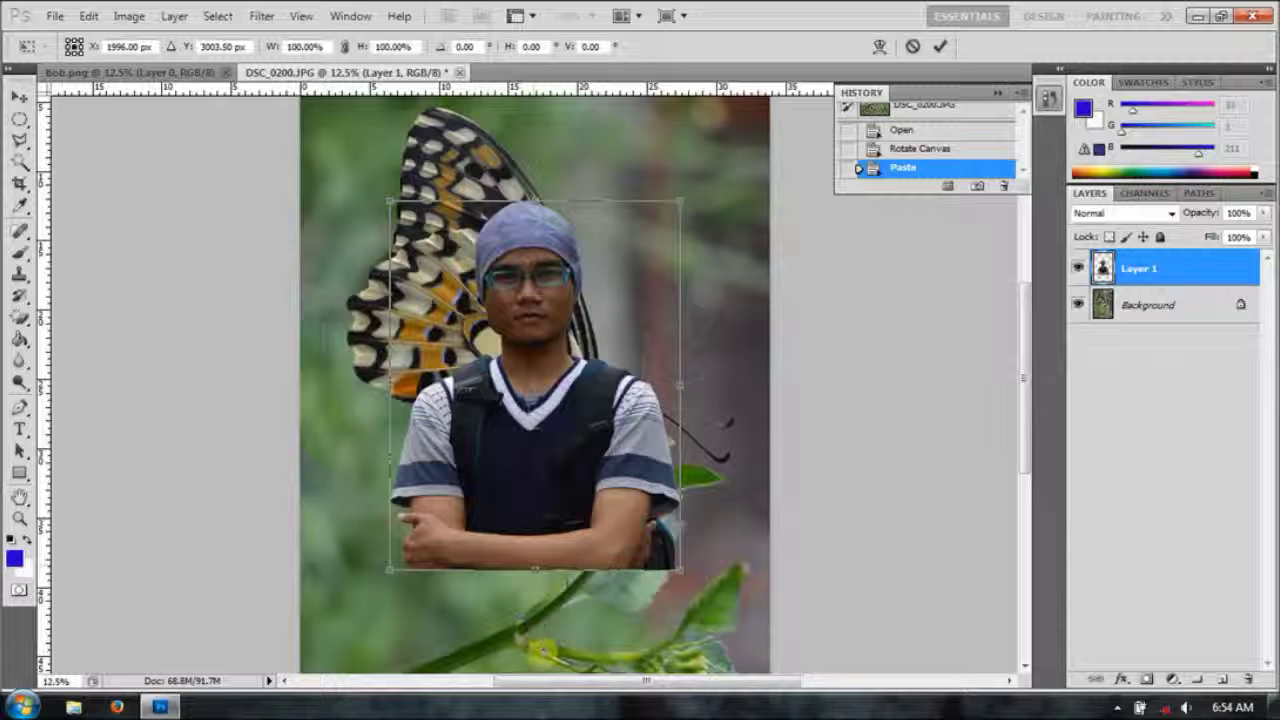
- Stretch the man to about 130% height, reaching the photo's bottom edge, then fit the view
{"action": "right_click", "coordinate": [543, 662]}
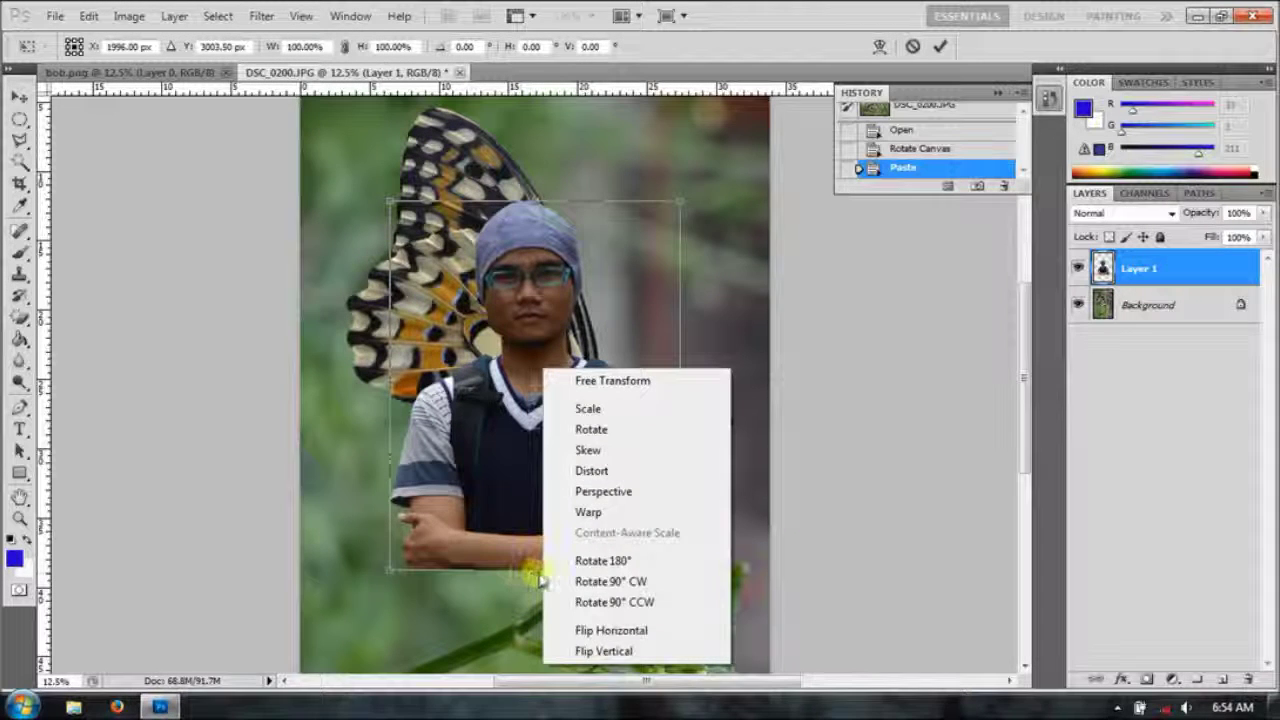
{"action": "left_click", "coordinate": [531, 566]}
{"action": "left_click_drag", "start_coordinate": [531, 571], "coordinate": [523, 676]}
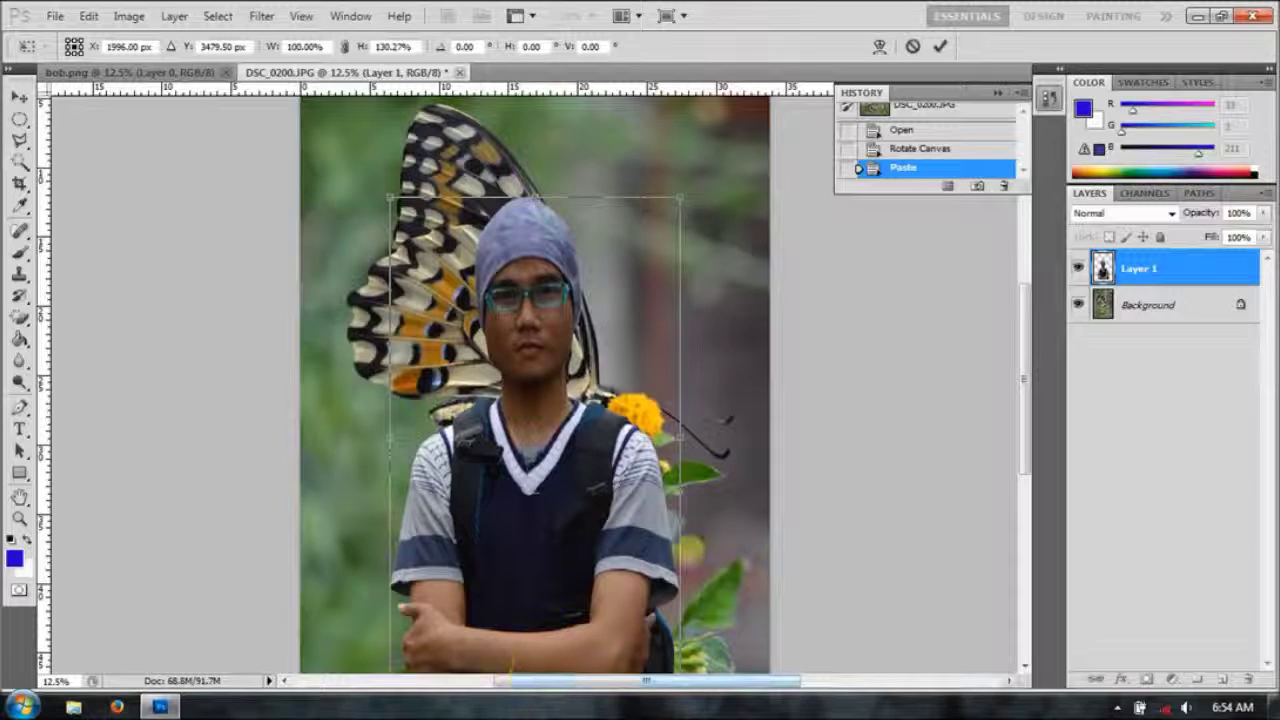
{"action": "left_click", "coordinate": [395, 47]}
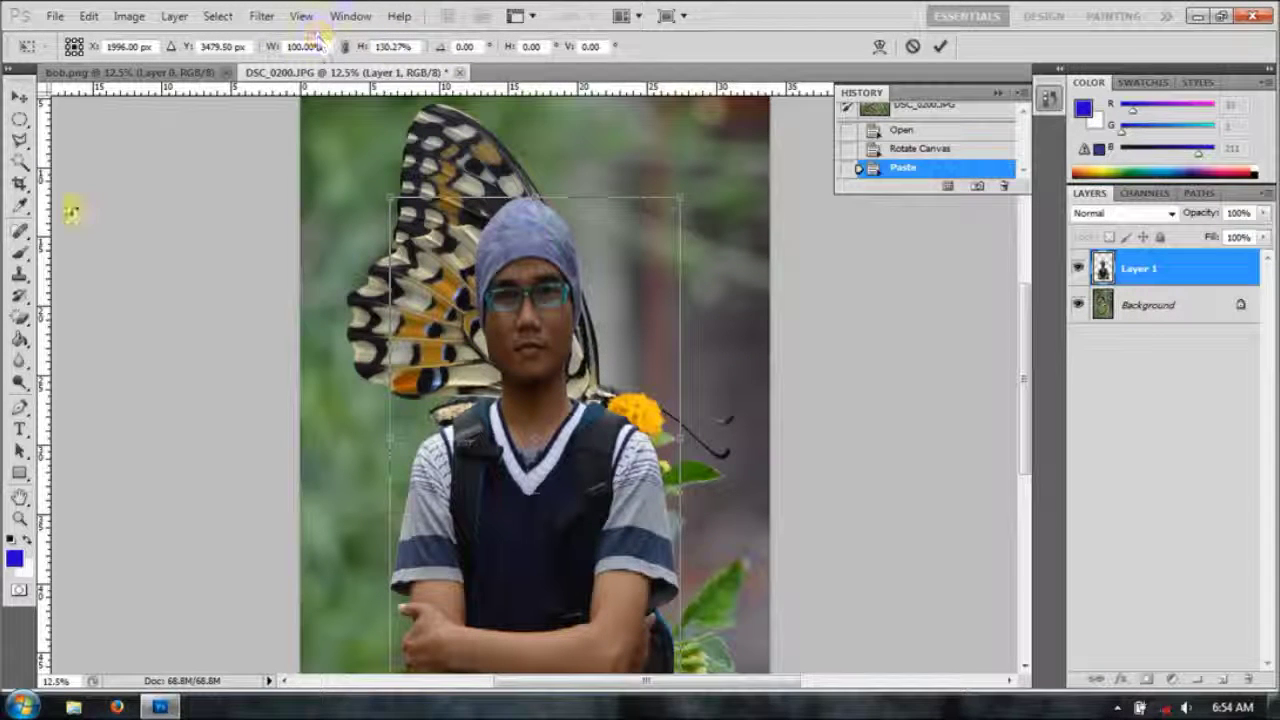
{"action": "left_click", "coordinate": [22, 97]}
{"action": "left_click", "coordinate": [579, 281]}
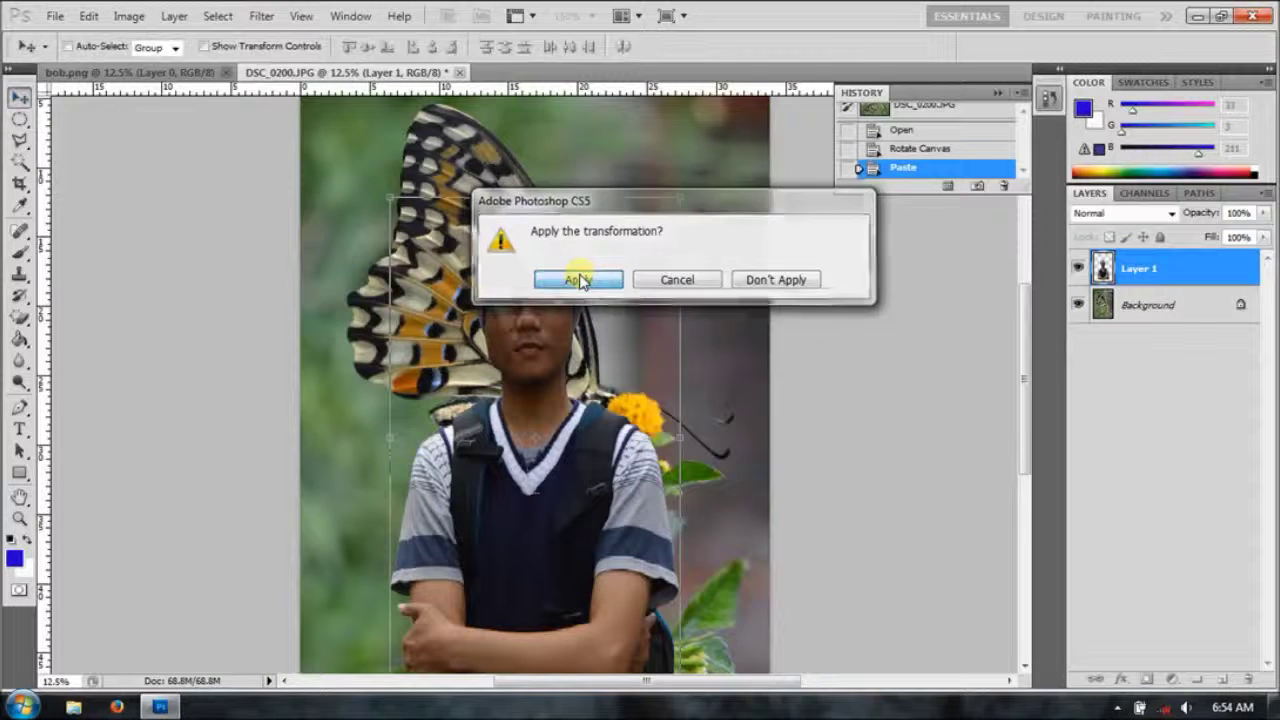
{"action": "left_click", "coordinate": [18, 518]}
{"action": "left_click", "coordinate": [533, 50]}
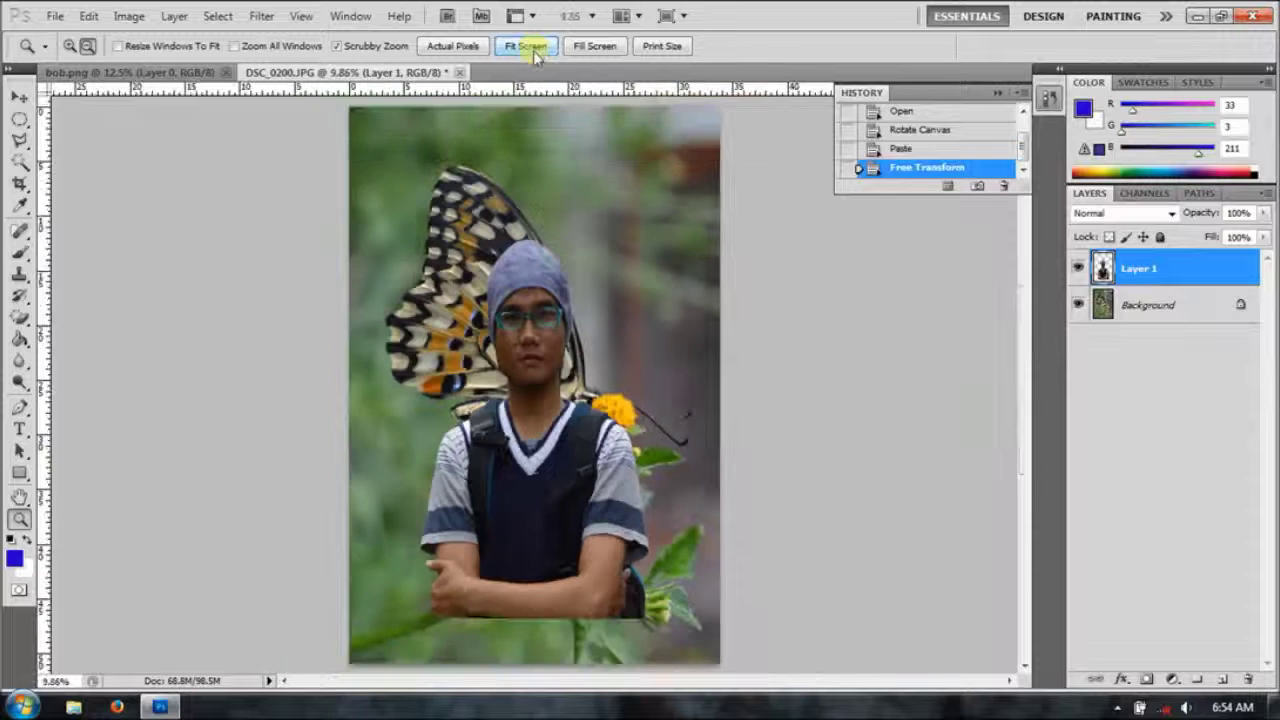
- Shift the man left, widen him to the right edge, and stretch him to about 140% height
{"action": "left_click", "coordinate": [87, 17]}
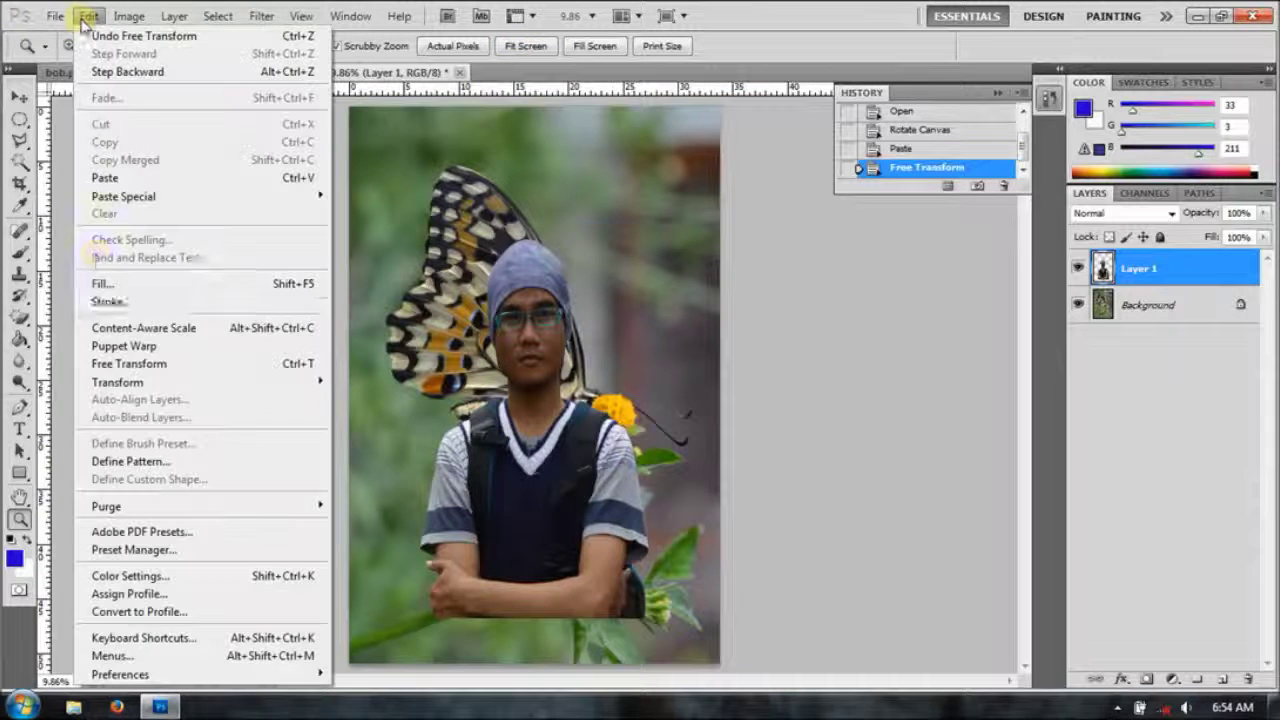
{"action": "left_click", "coordinate": [110, 364]}
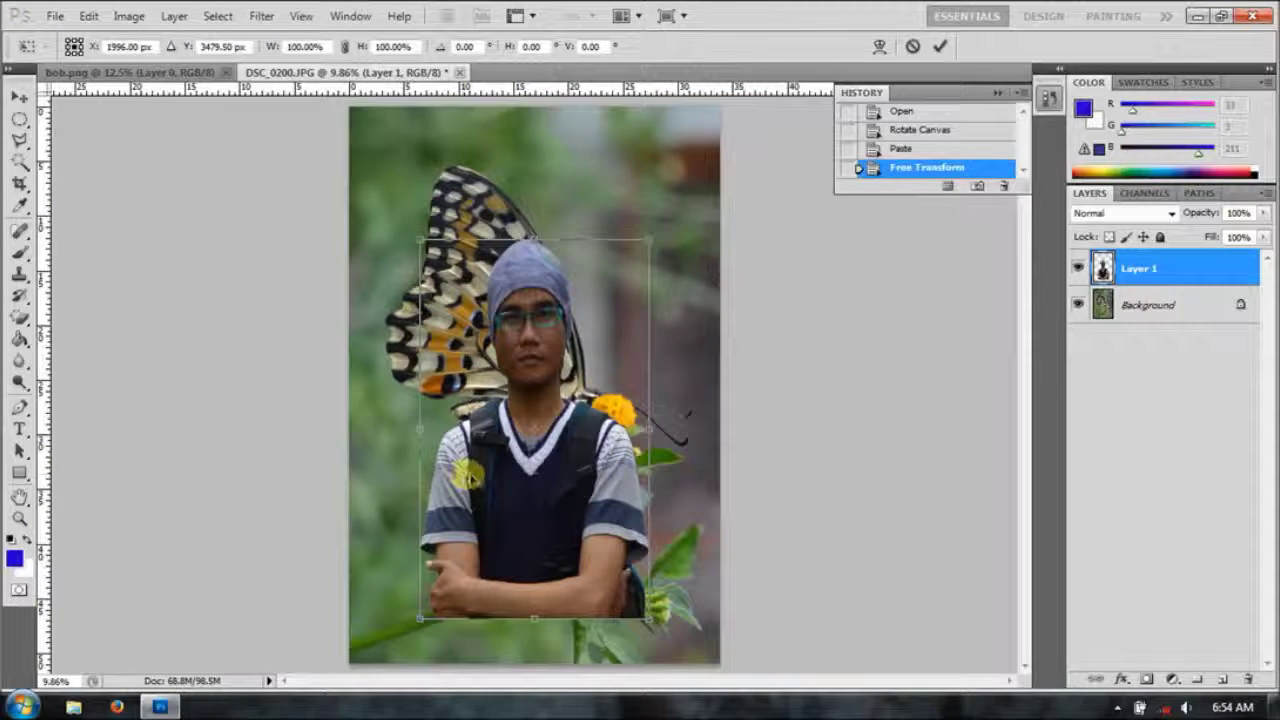
{"action": "mouse_move", "coordinate": [514, 488]}
{"action": "left_mouse_down"}
{"action": "mouse_move", "coordinate": [496, 533]}
{"action": "mouse_move", "coordinate": [443, 523]}
{"action": "left_mouse_up"}
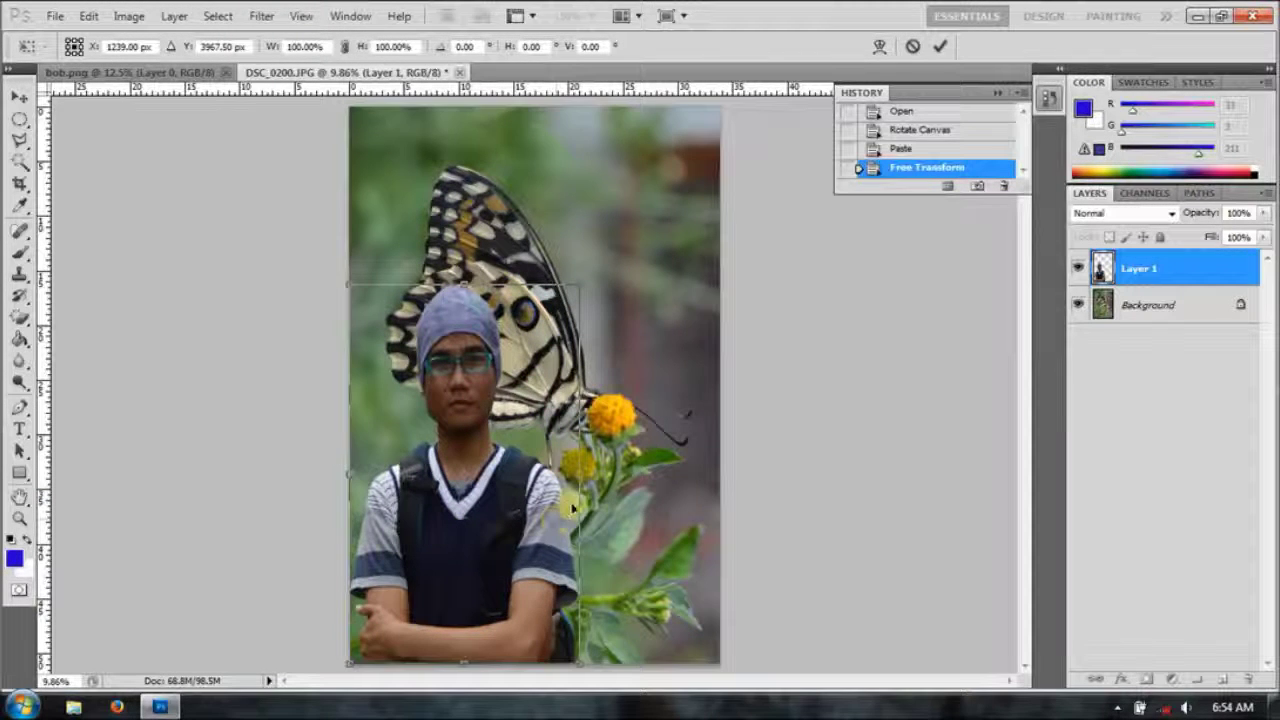
{"action": "left_click_drag", "start_coordinate": [581, 476], "coordinate": [720, 470]}
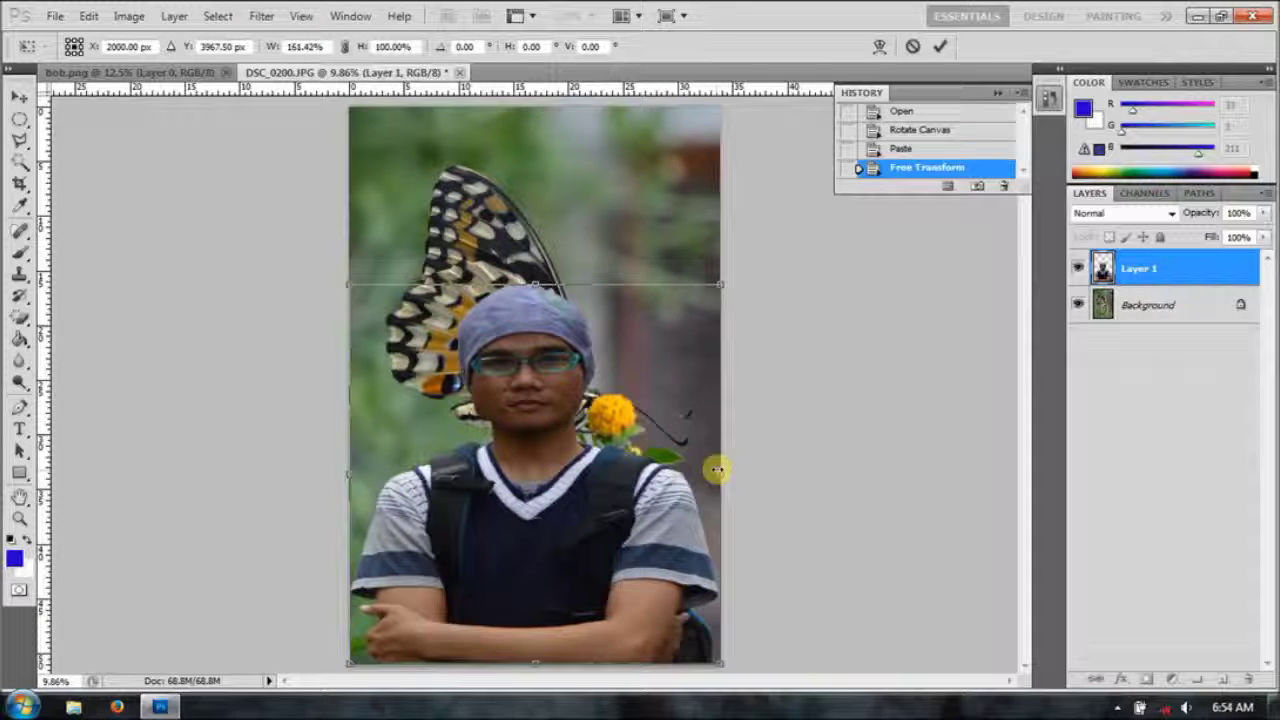
{"action": "mouse_move", "coordinate": [540, 285]}
{"action": "left_mouse_down"}
{"action": "mouse_move", "coordinate": [567, 155]}
{"action": "mouse_move", "coordinate": [585, 131]}
{"action": "left_mouse_up"}
{"action": "left_click", "coordinate": [13, 95]}
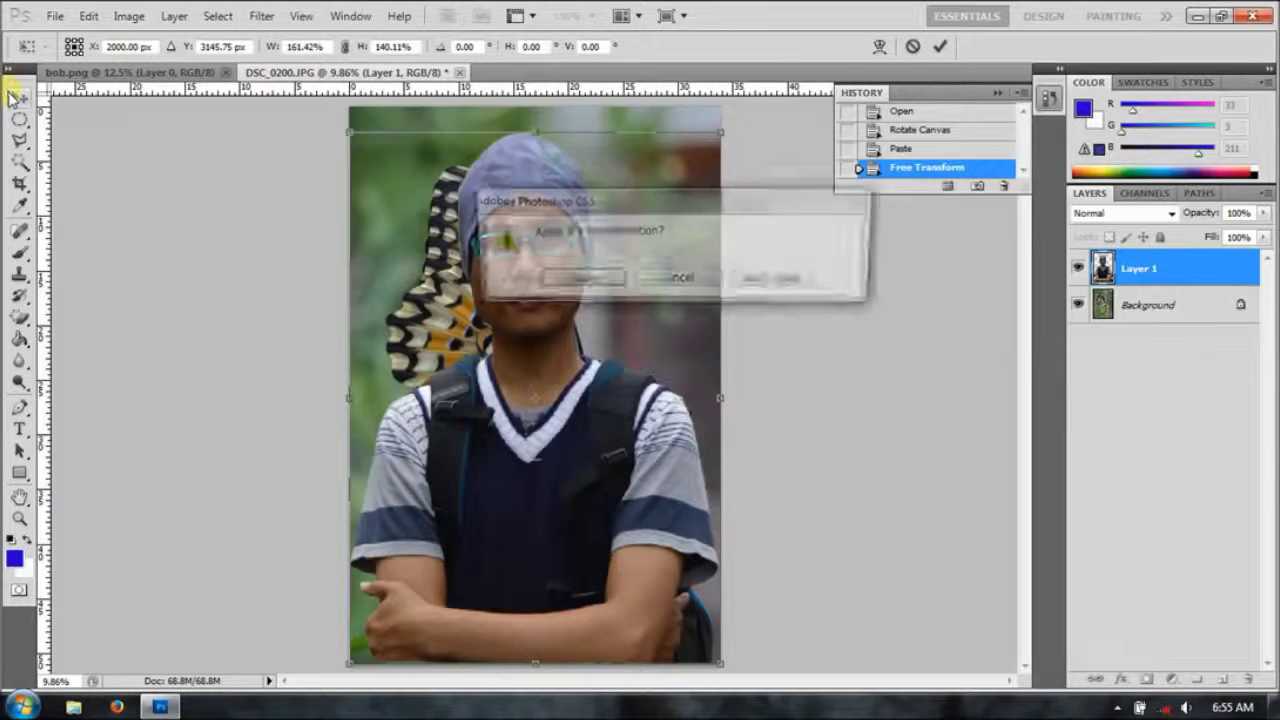
{"action": "left_click", "coordinate": [568, 279]}
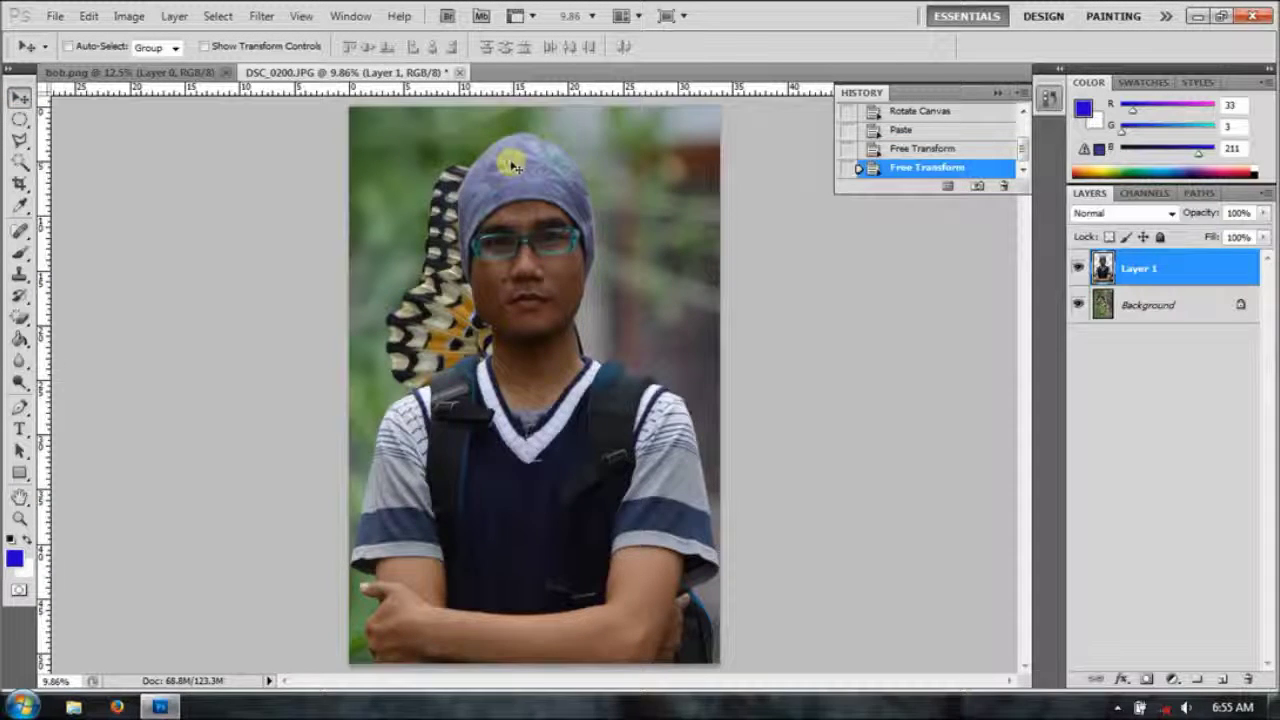
- Close the butterfly composite without saving, then close bob.png
{"action": "left_click", "coordinate": [459, 72]}
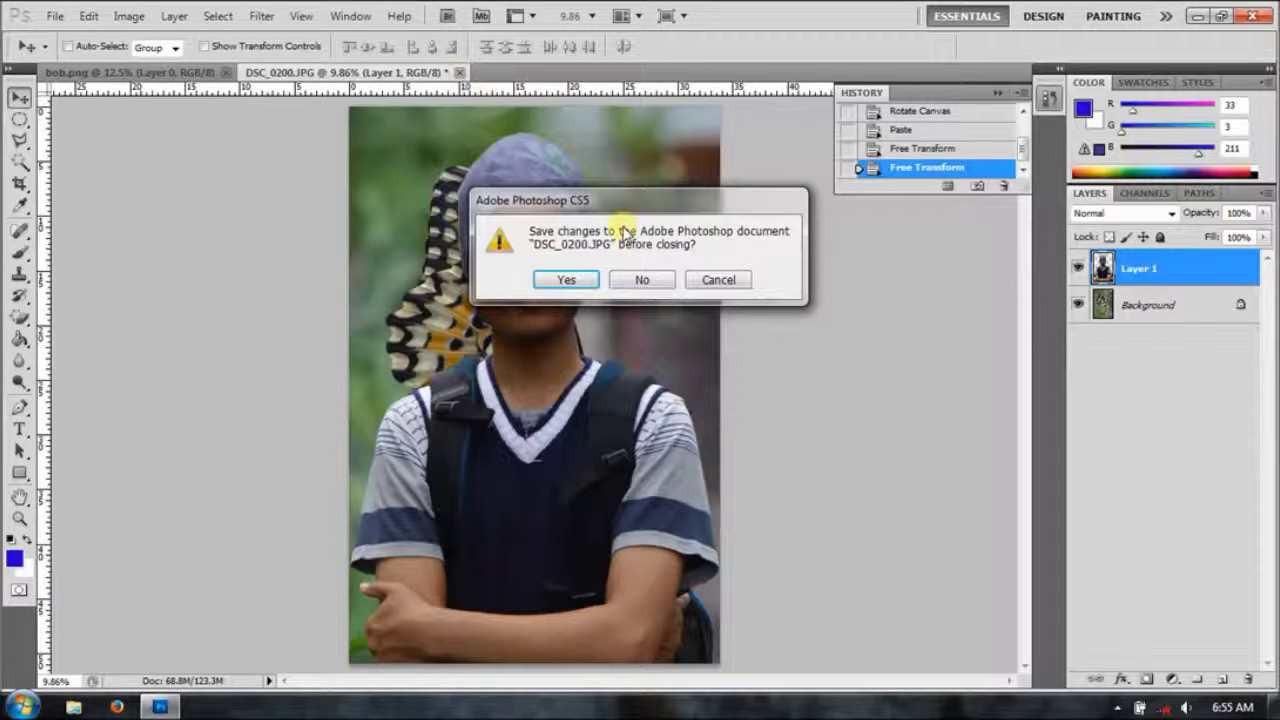
{"action": "left_click", "coordinate": [640, 279]}
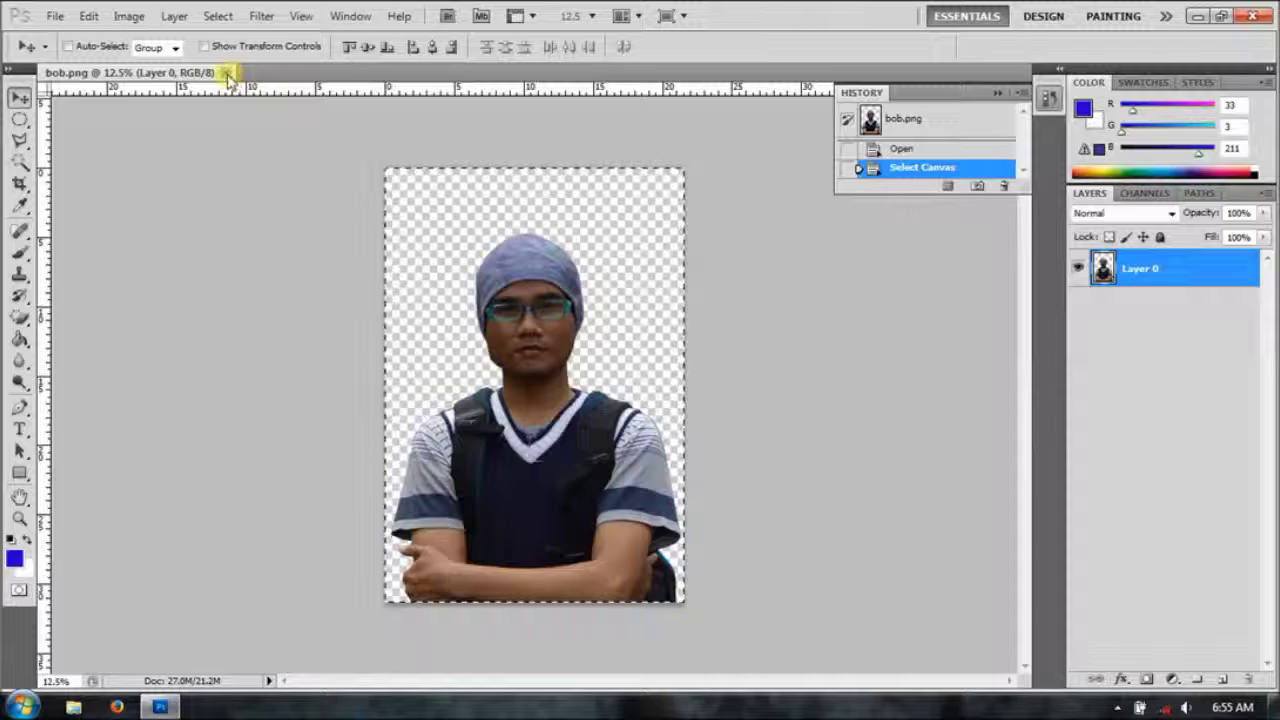
{"action": "left_click", "coordinate": [226, 72]}
{"action": "left_click", "coordinate": [55, 17]}
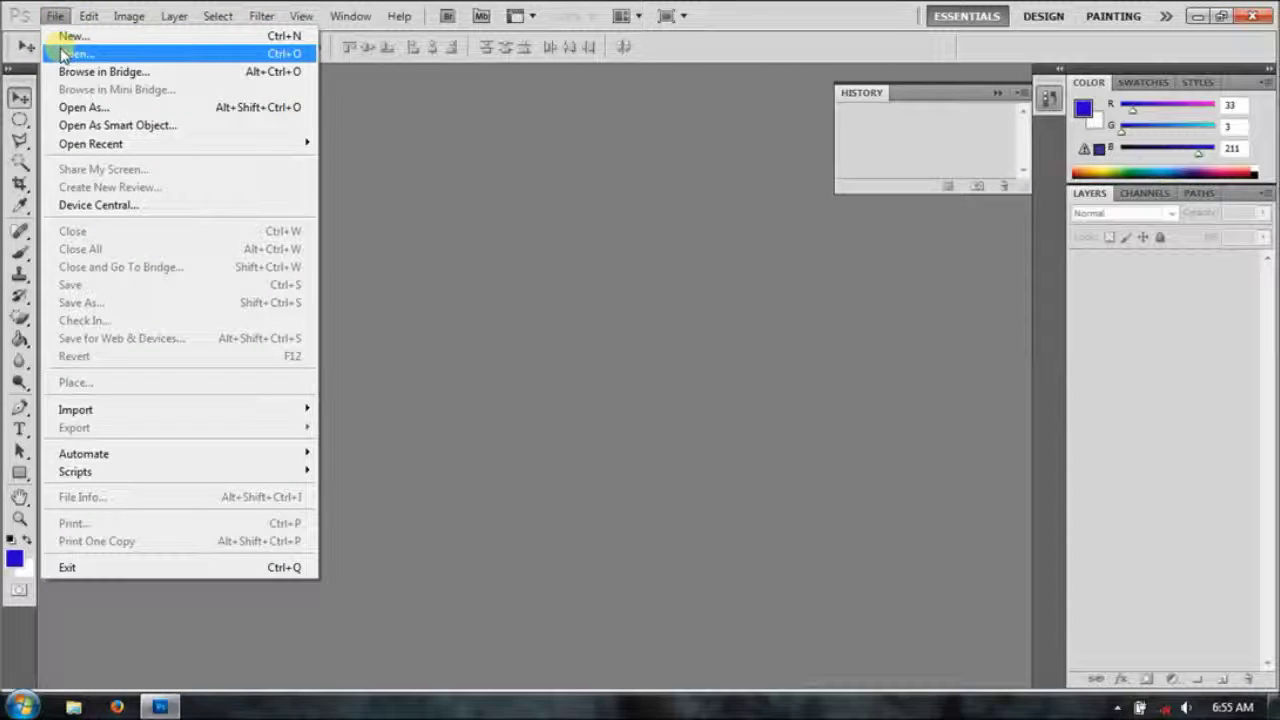
- Open the butterfly photo DSC_0200.JPG
{"action": "left_click", "coordinate": [63, 54]}
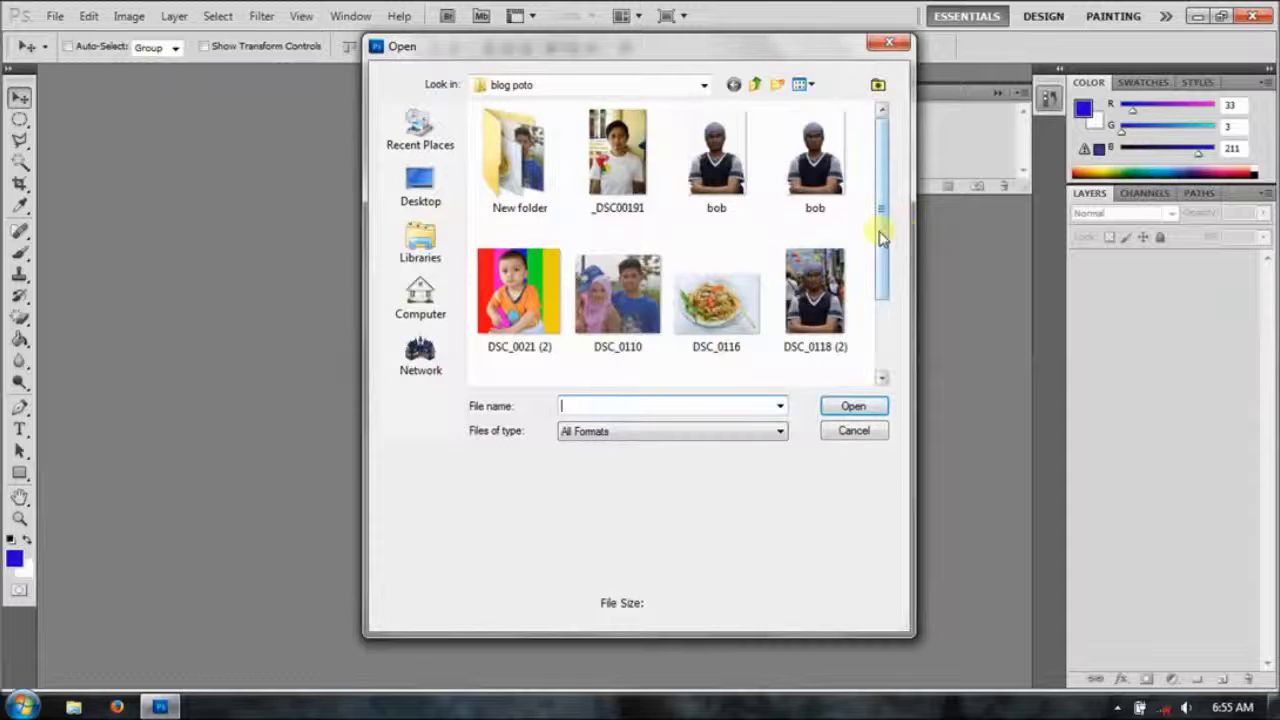
{"action": "left_click_drag", "start_coordinate": [880, 237], "coordinate": [876, 310]}
{"action": "left_click", "coordinate": [746, 330]}
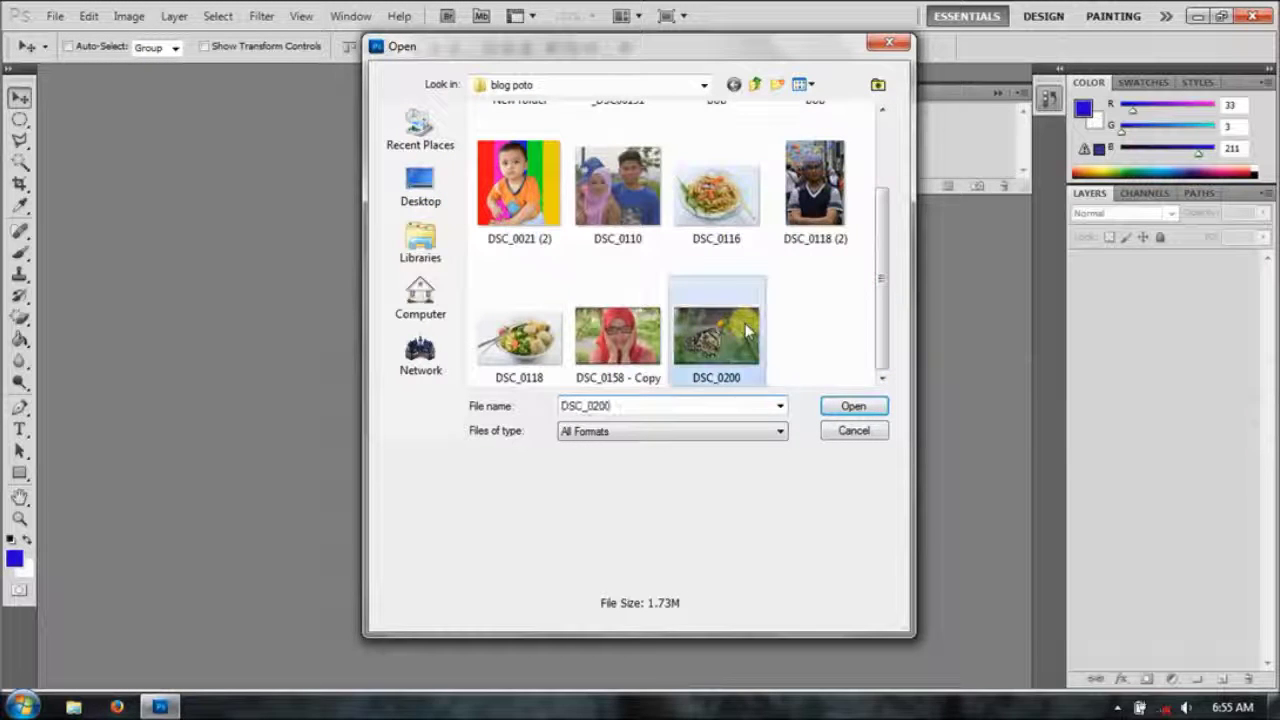
{"action": "left_click", "coordinate": [853, 405]}
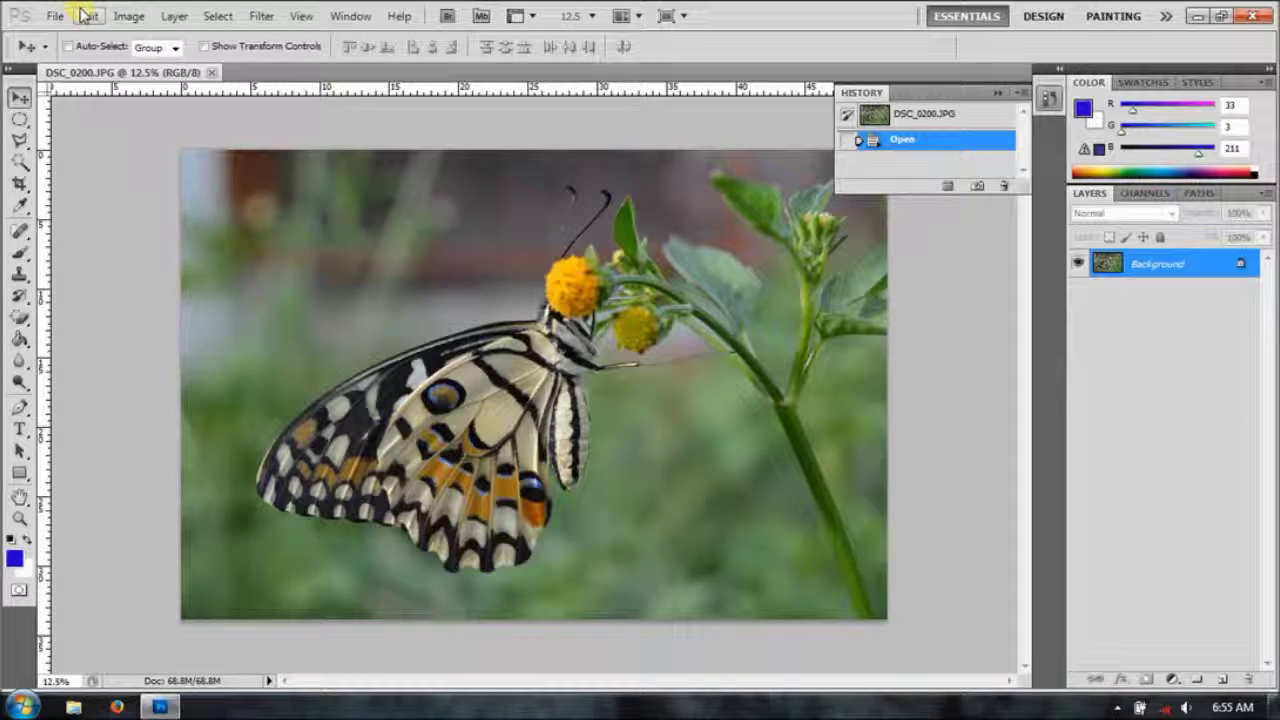
- Filter to JPEG files and open the white-background bob.jpg
{"action": "left_click", "coordinate": [55, 16]}
{"action": "left_click", "coordinate": [60, 50]}
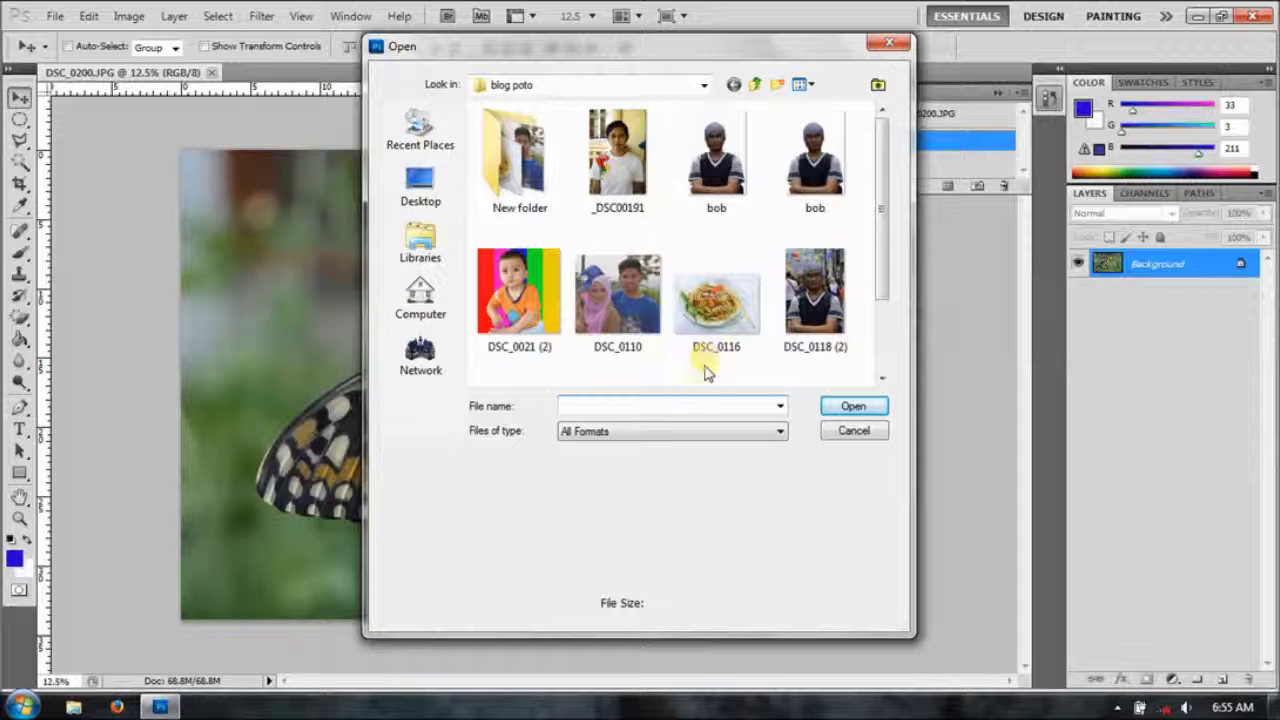
{"action": "left_click", "coordinate": [705, 428]}
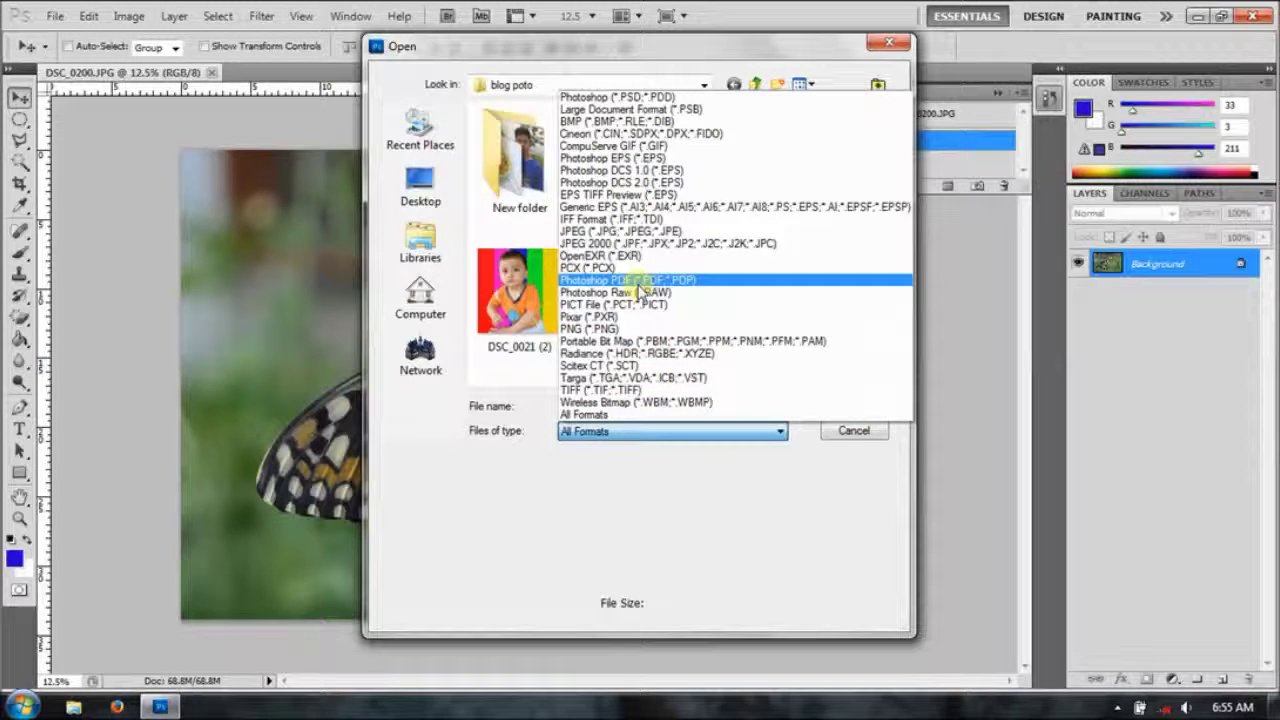
{"action": "left_click", "coordinate": [630, 232]}
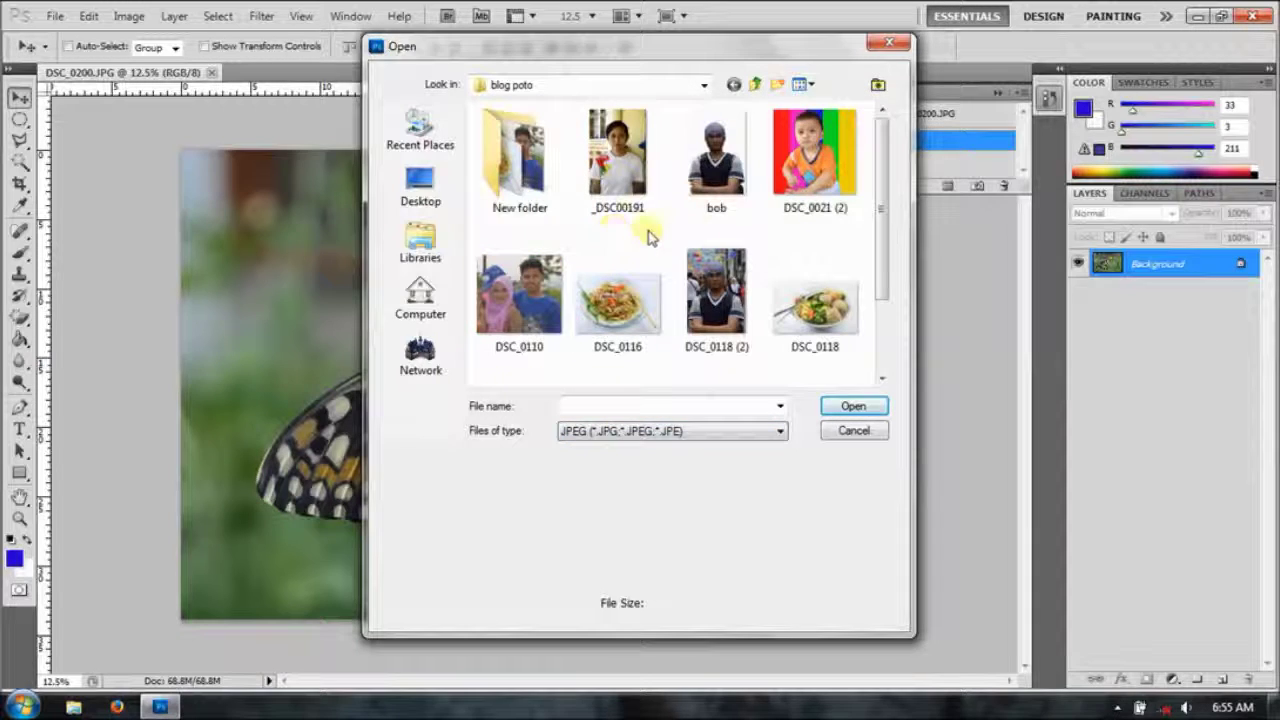
{"action": "left_click", "coordinate": [716, 170]}
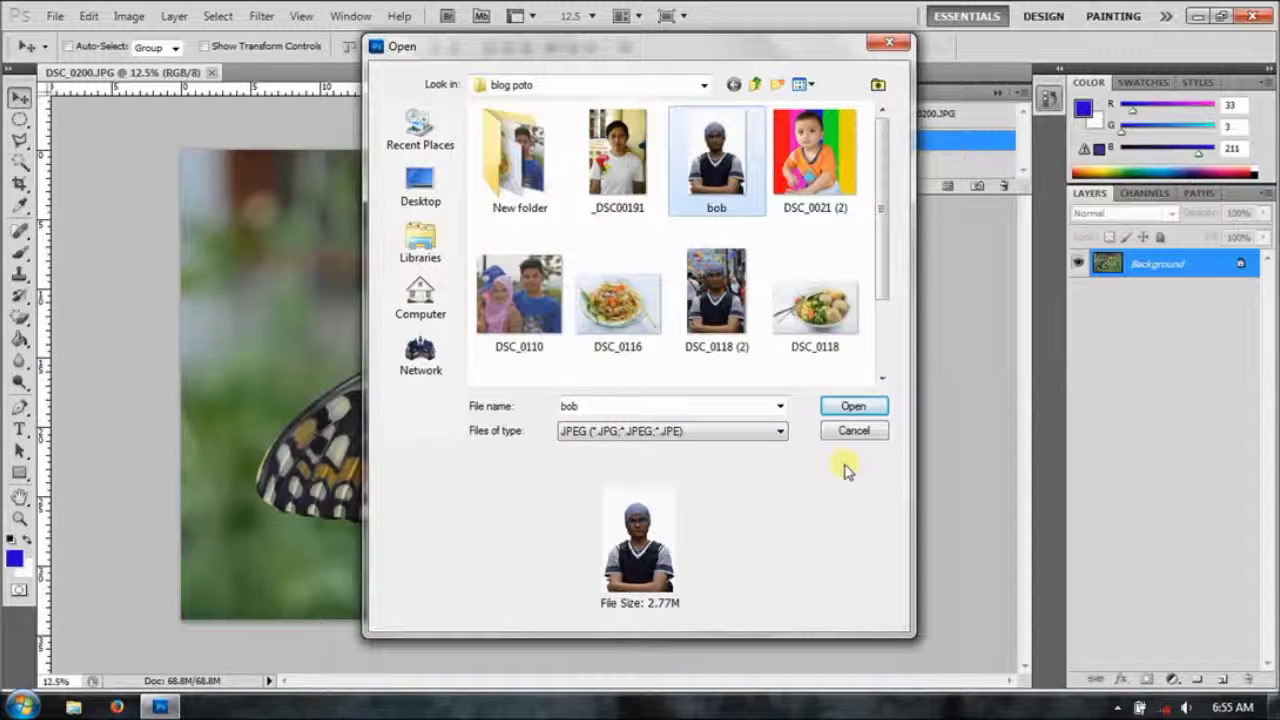
{"action": "left_click", "coordinate": [852, 405]}
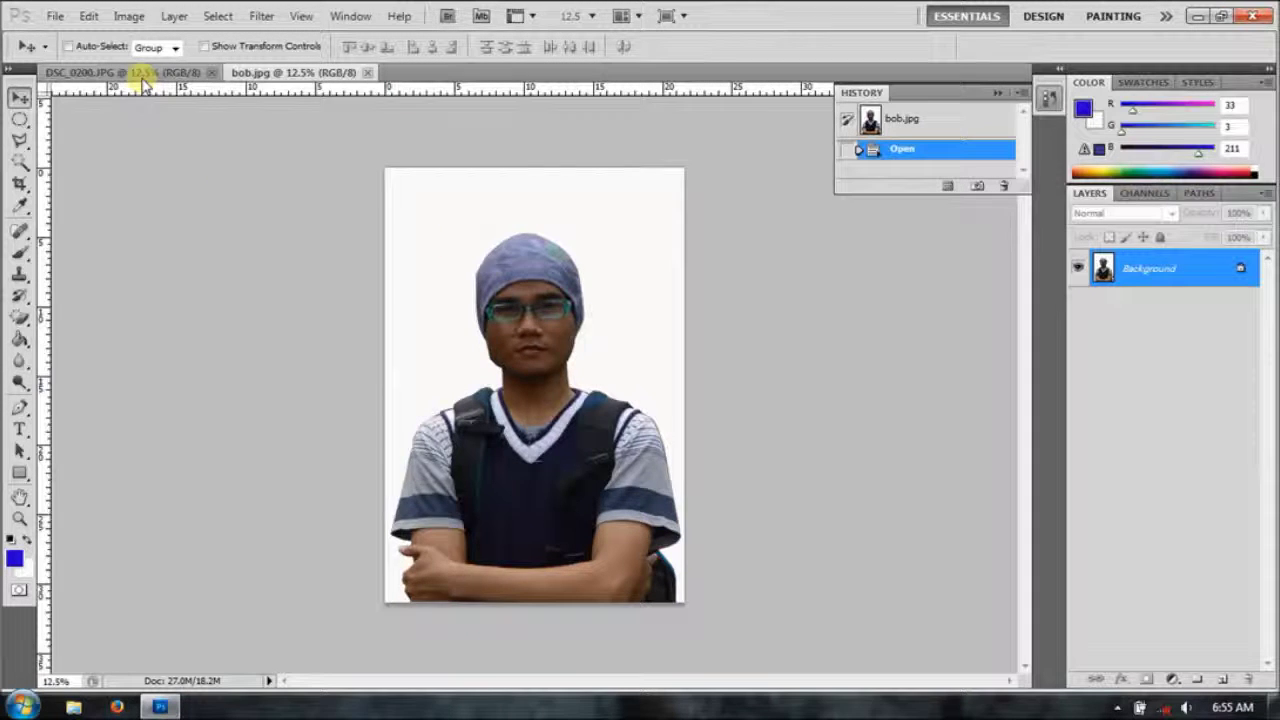
- Rotate the butterfly photo 90° clockwise
{"action": "left_click", "coordinate": [143, 74]}
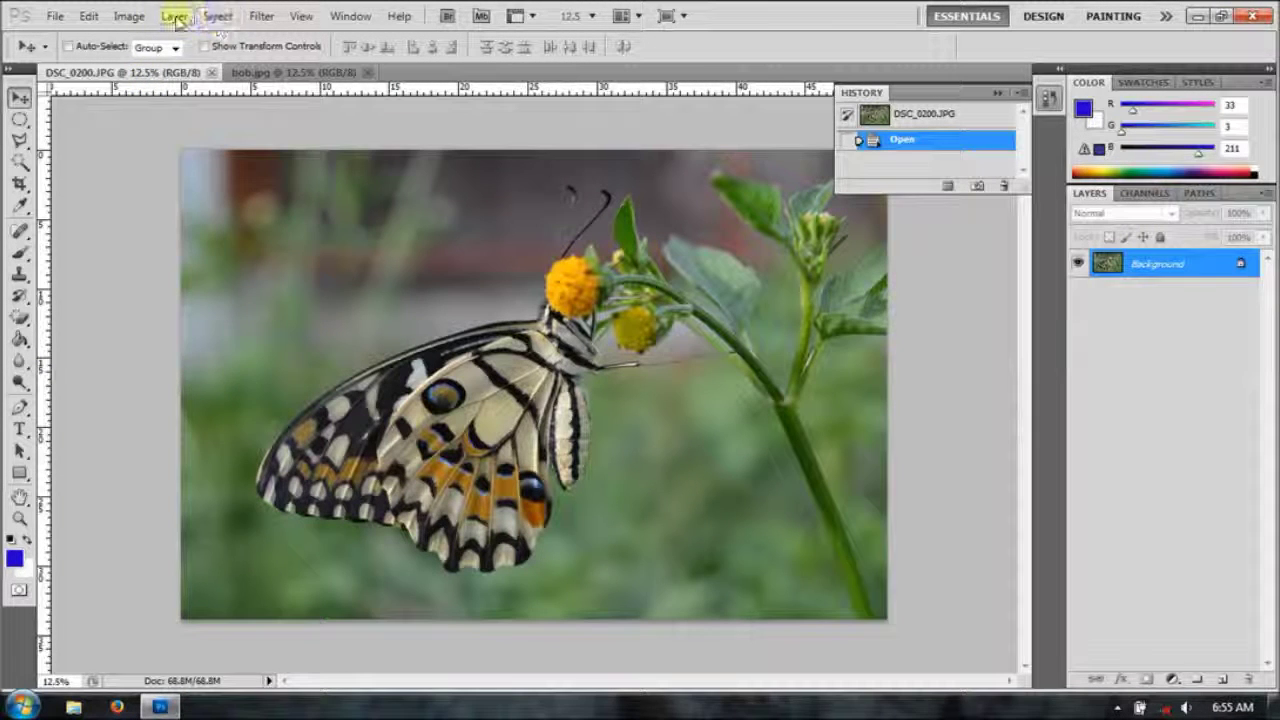
{"action": "left_click", "coordinate": [128, 16]}
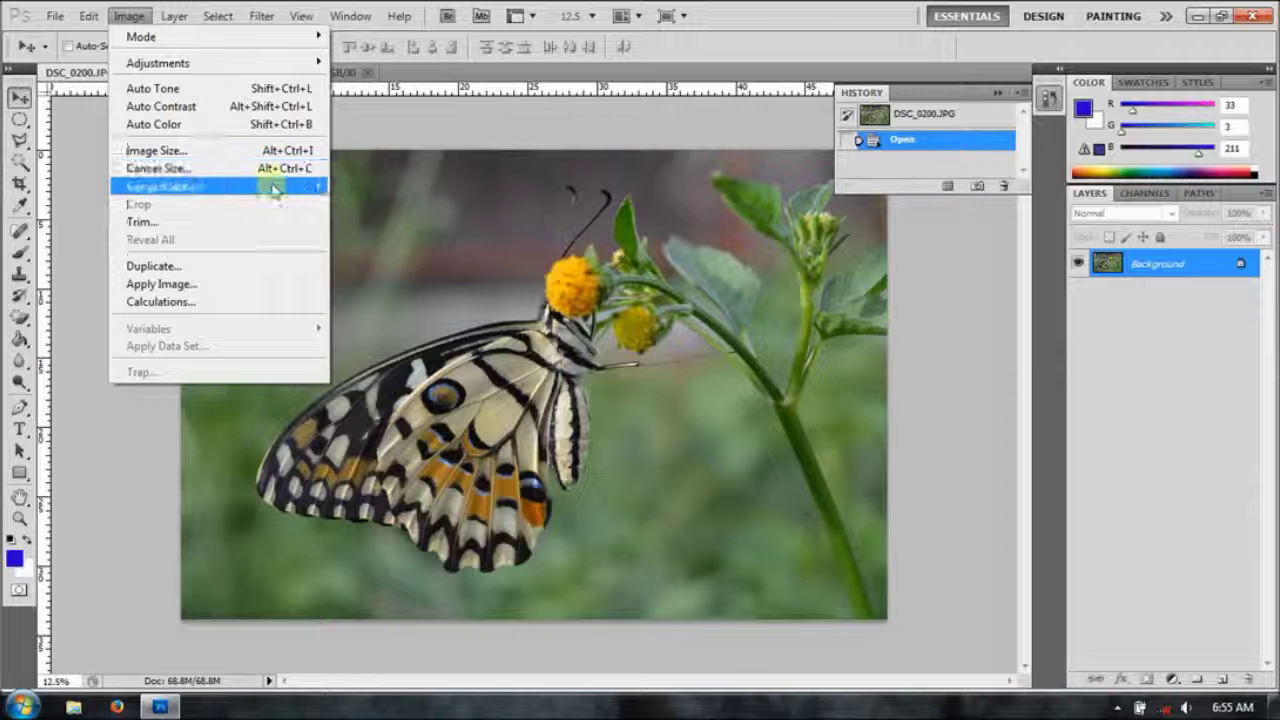
{"action": "left_click", "coordinate": [338, 201]}
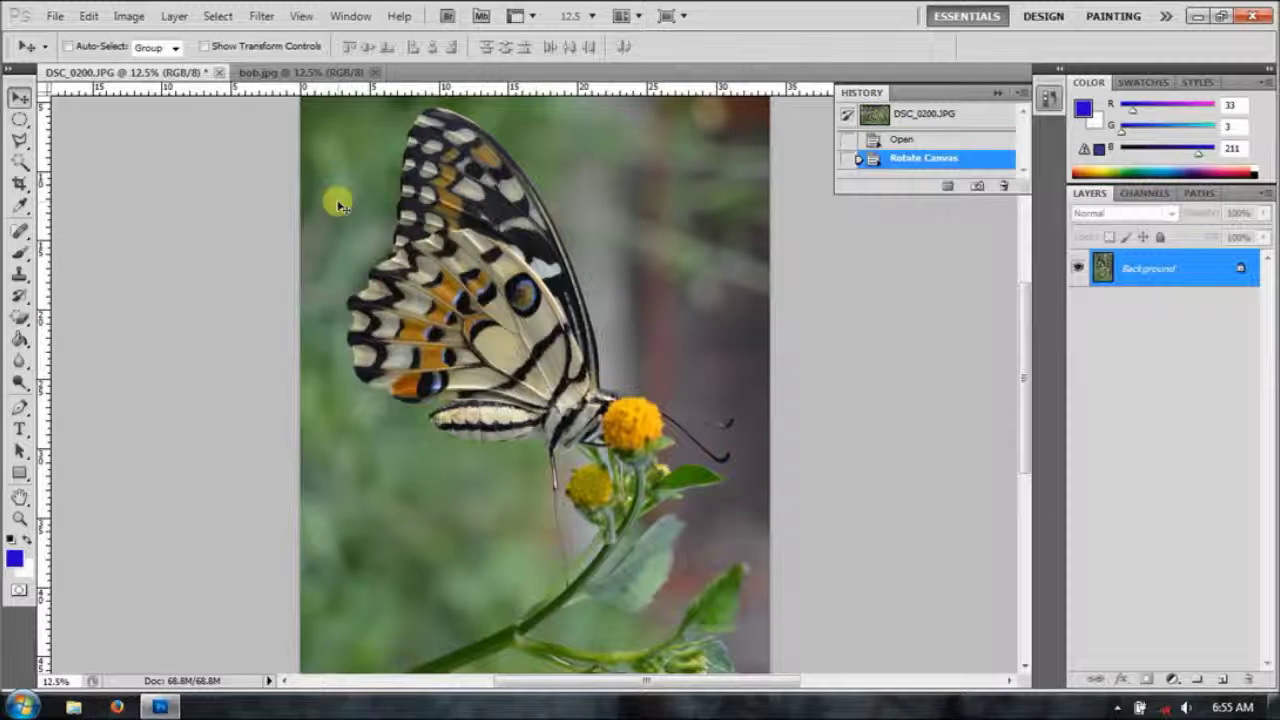
- Copy the whole bob.jpg portrait and paste it onto the butterfly photo
{"action": "left_click", "coordinate": [270, 74]}
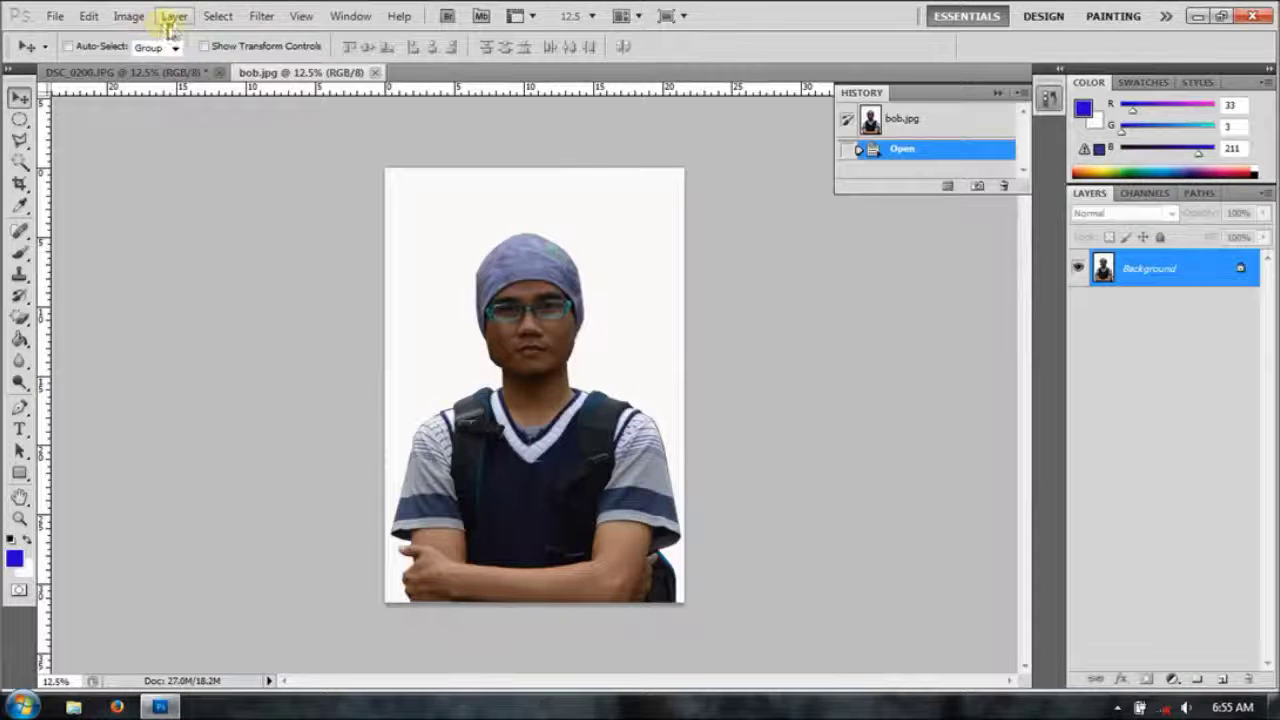
{"action": "left_click", "coordinate": [217, 16]}
{"action": "left_click", "coordinate": [214, 31]}
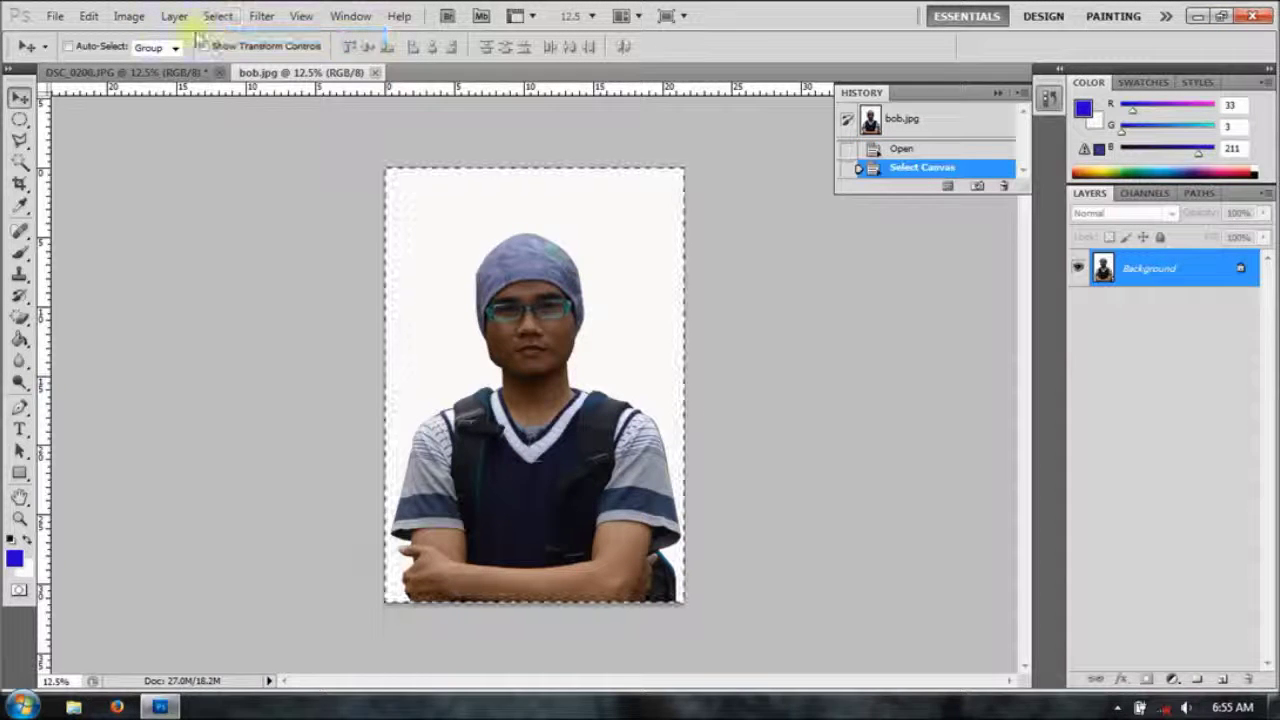
{"action": "left_click", "coordinate": [89, 16]}
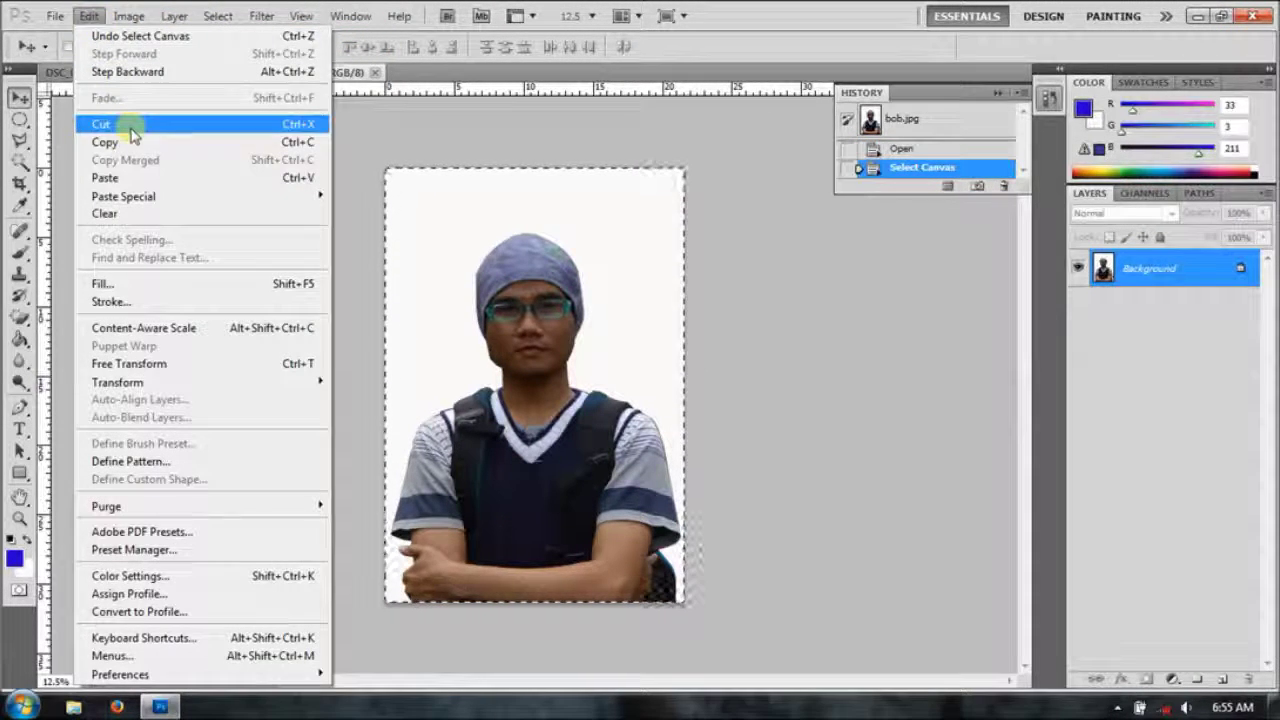
{"action": "left_click", "coordinate": [130, 143]}
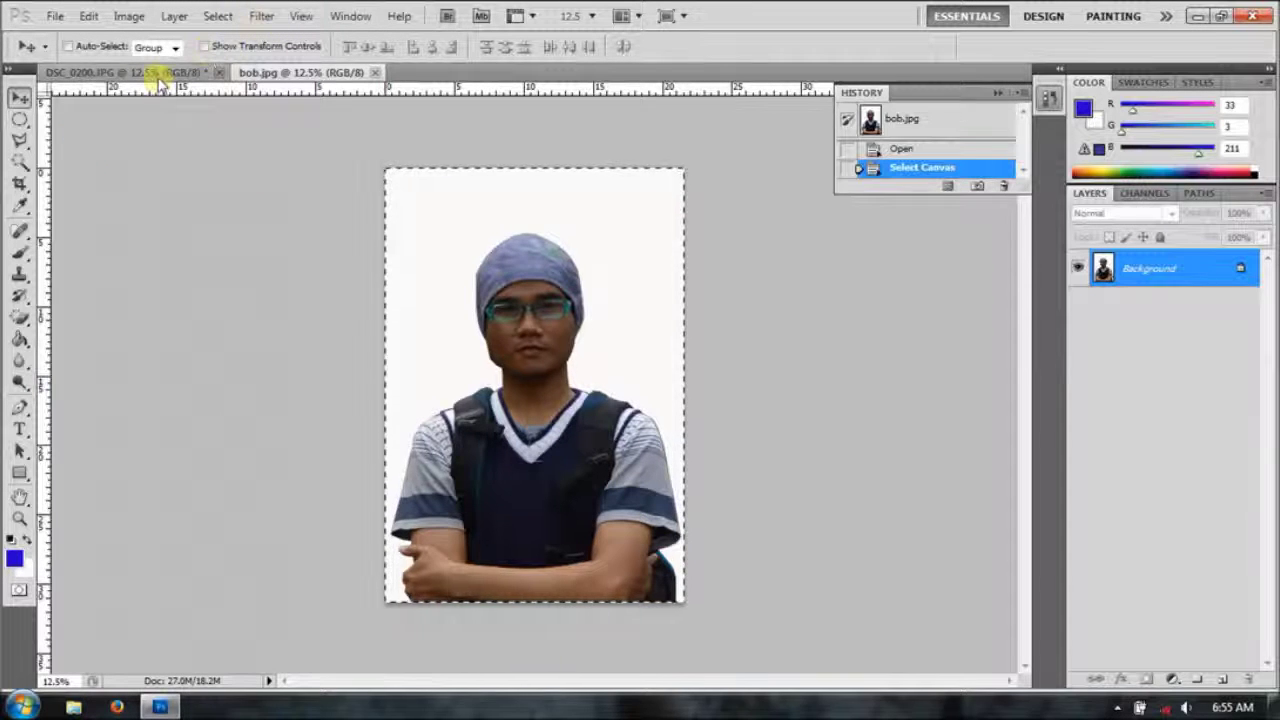
{"action": "left_click", "coordinate": [158, 74]}
{"action": "left_click", "coordinate": [88, 16]}
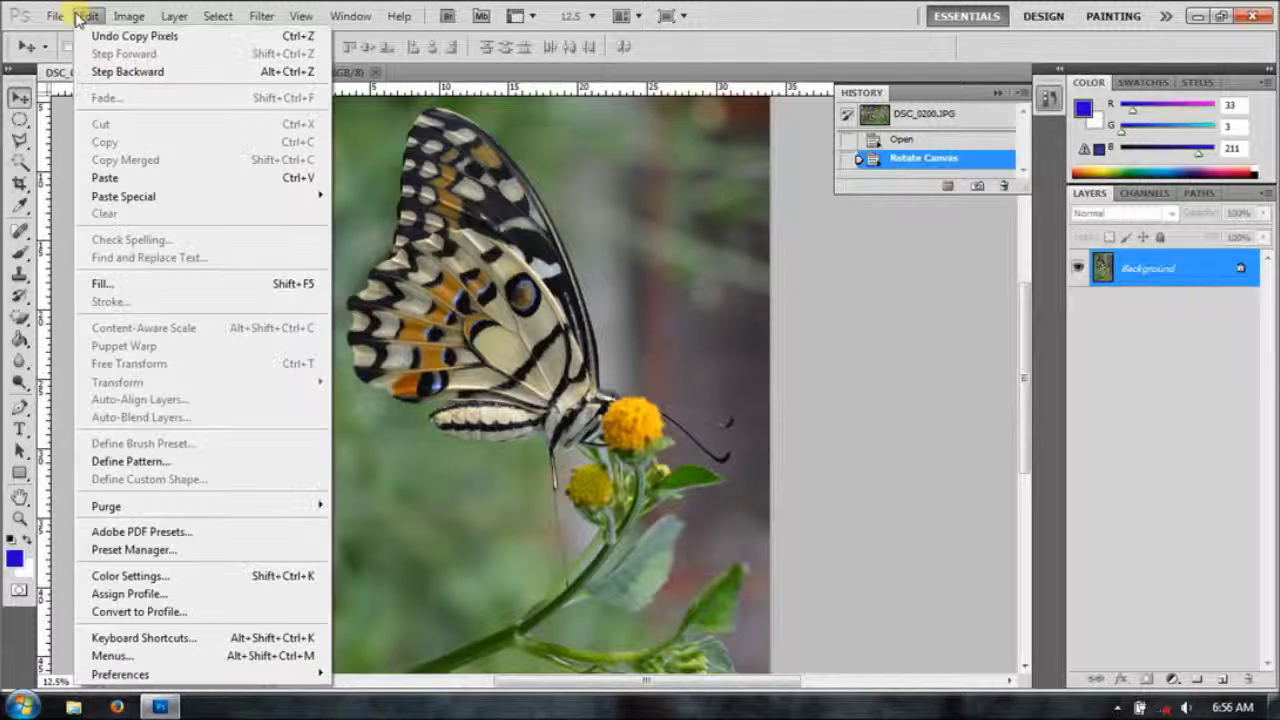
{"action": "left_click", "coordinate": [115, 175]}
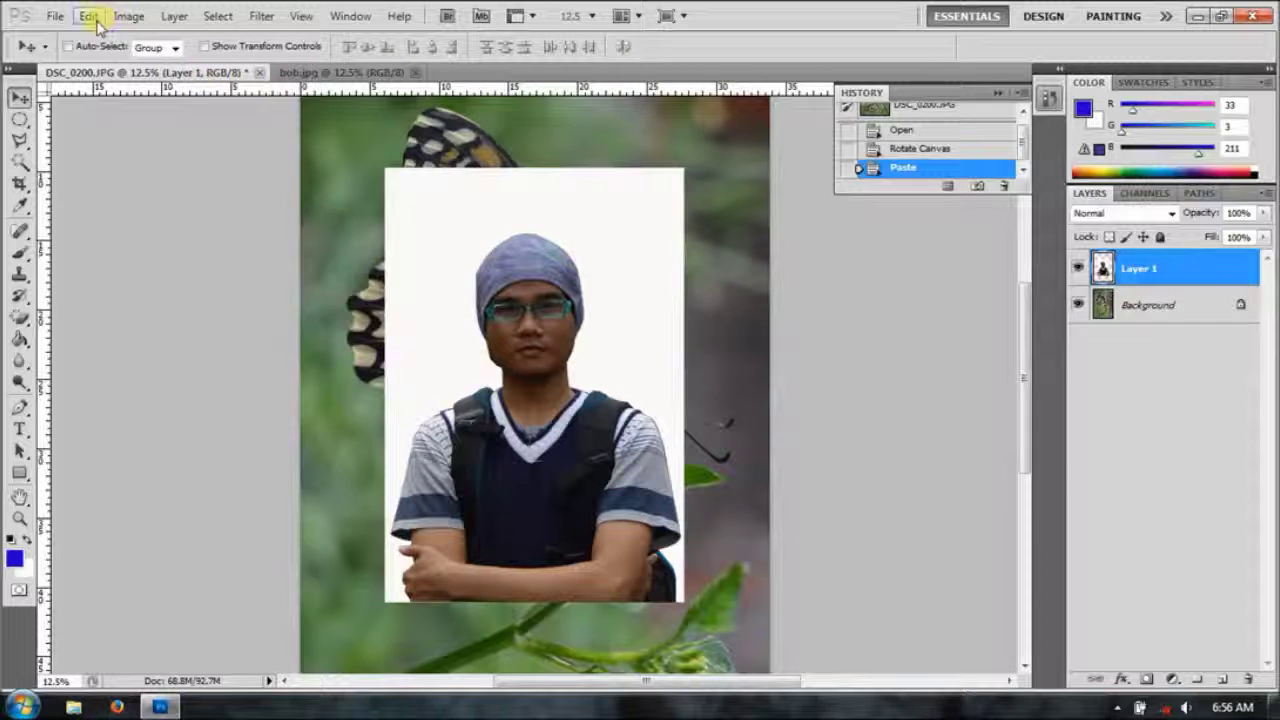
- Revert History to Rotate Canvas, then close DSC_0200.JPG without saving, and close bob.jpg
{"action": "left_click", "coordinate": [903, 150]}
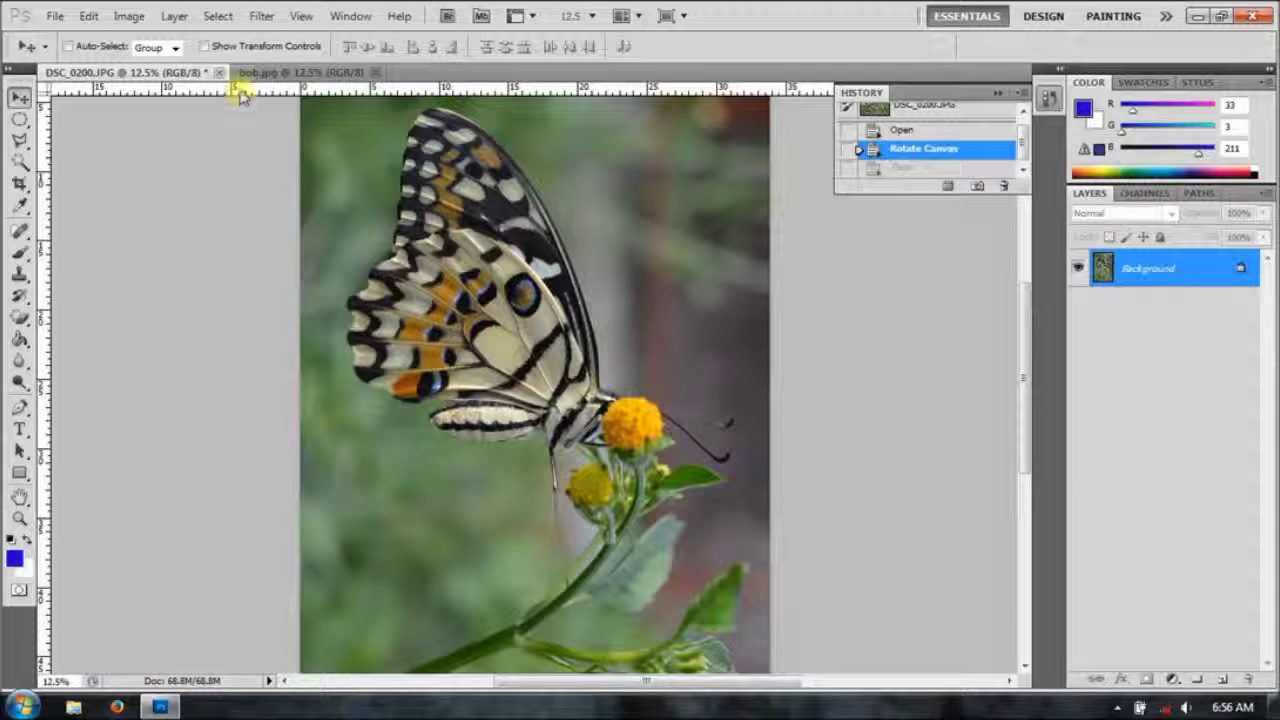
{"action": "left_click", "coordinate": [218, 73]}
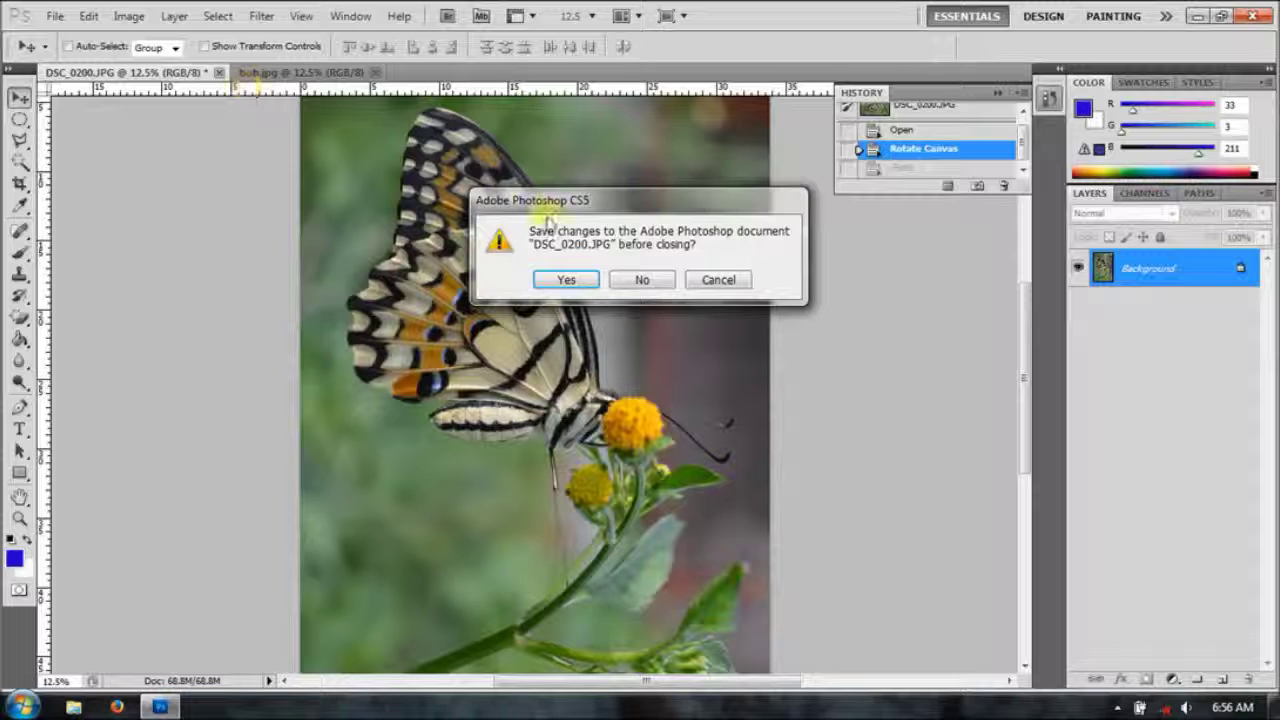
{"action": "left_click", "coordinate": [641, 280]}
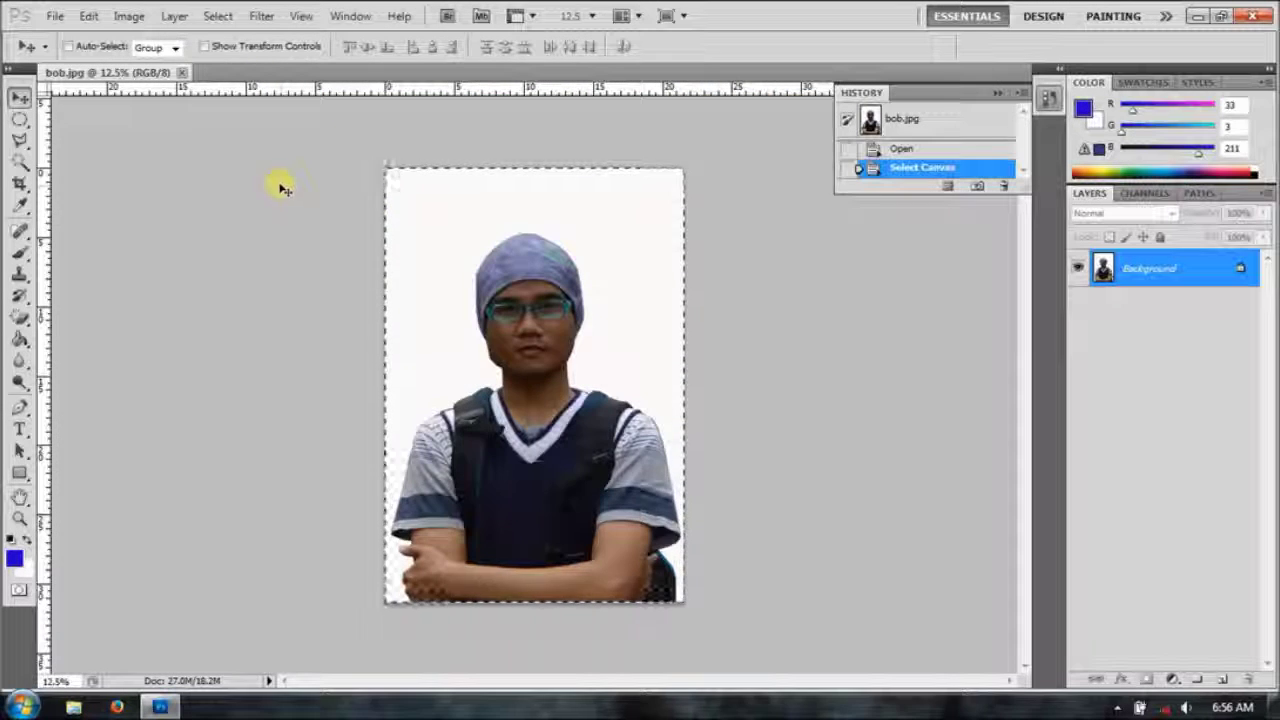
{"action": "left_click", "coordinate": [181, 73]}
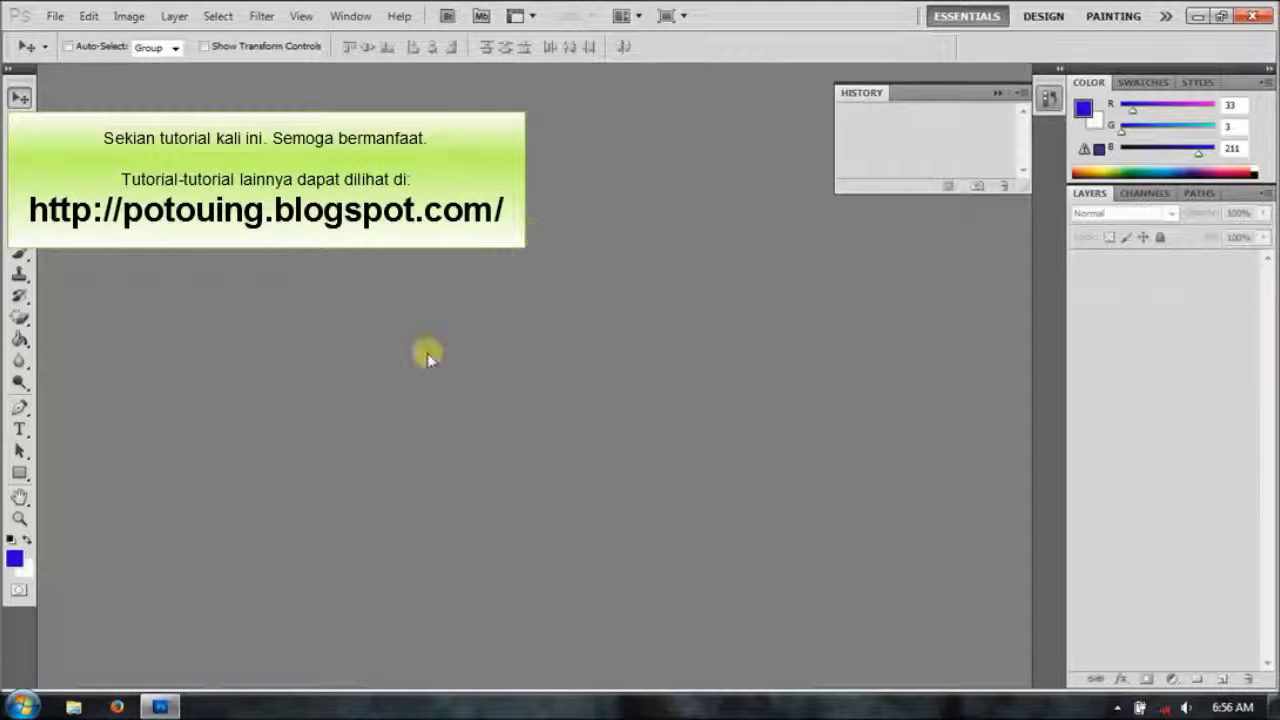
{"action": "left_click", "coordinate": [1115, 707]}
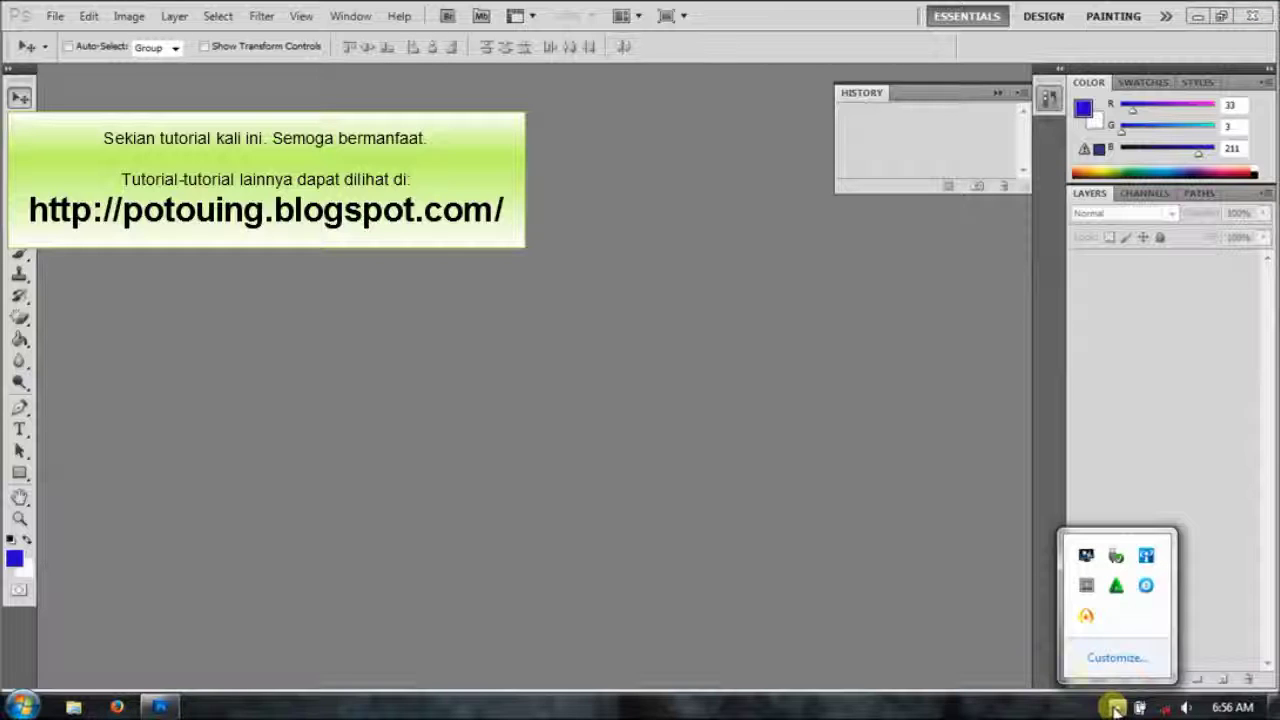
{"action": "left_click", "coordinate": [1083, 625]}
{"action": "left_click", "coordinate": [1158, 660]}
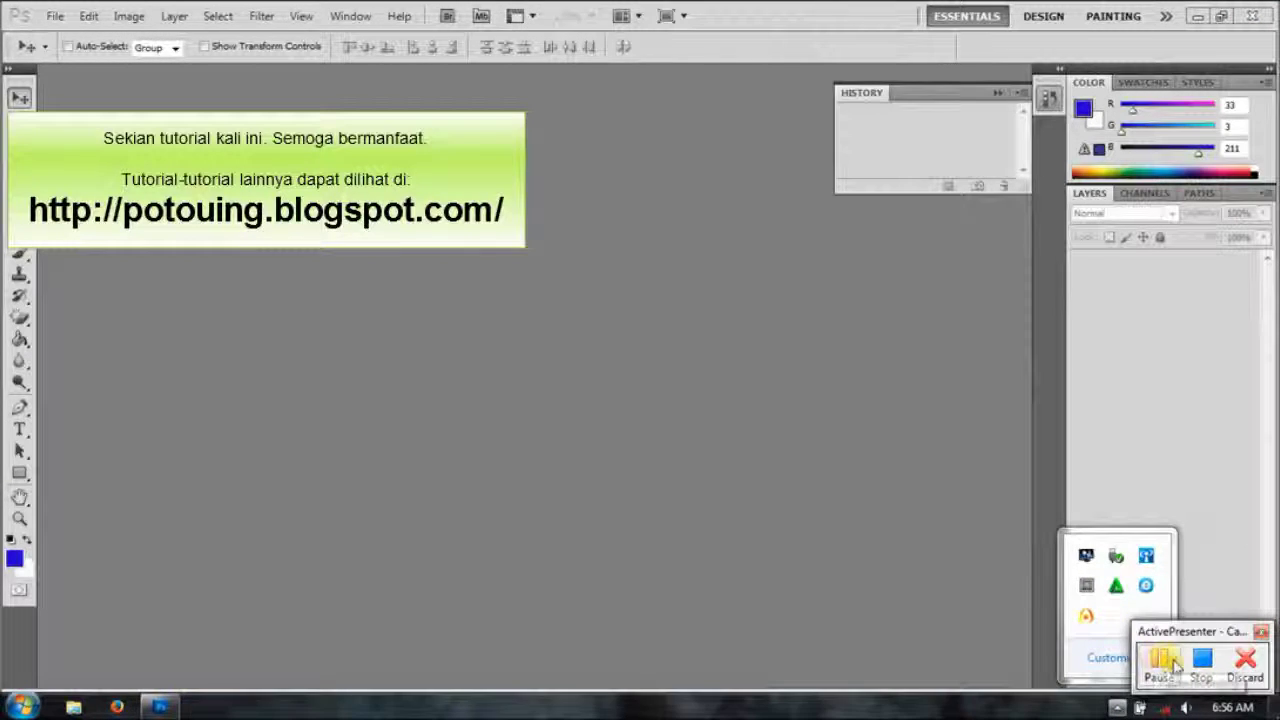